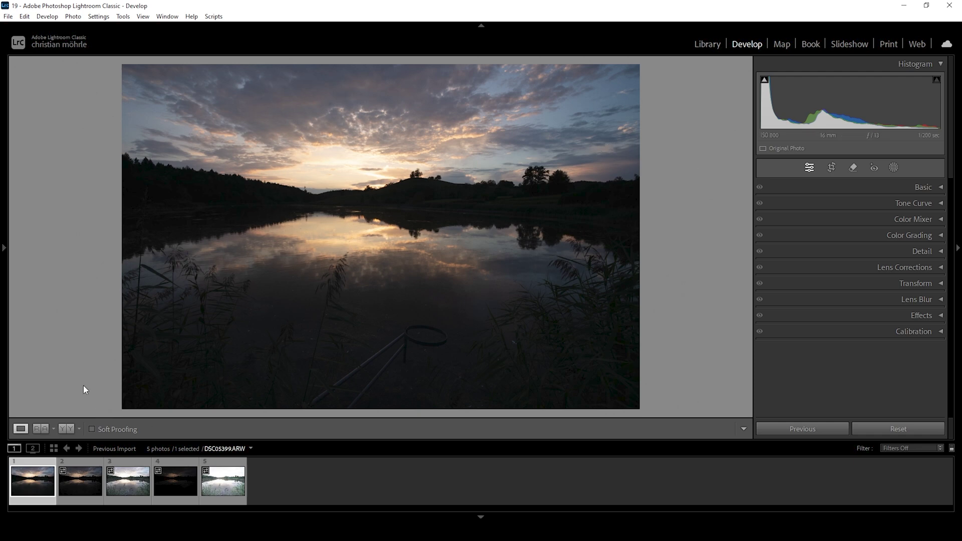
Select all five bracketed lake sunset exposures in the filmstrip
left_click(221, 494, "shift")
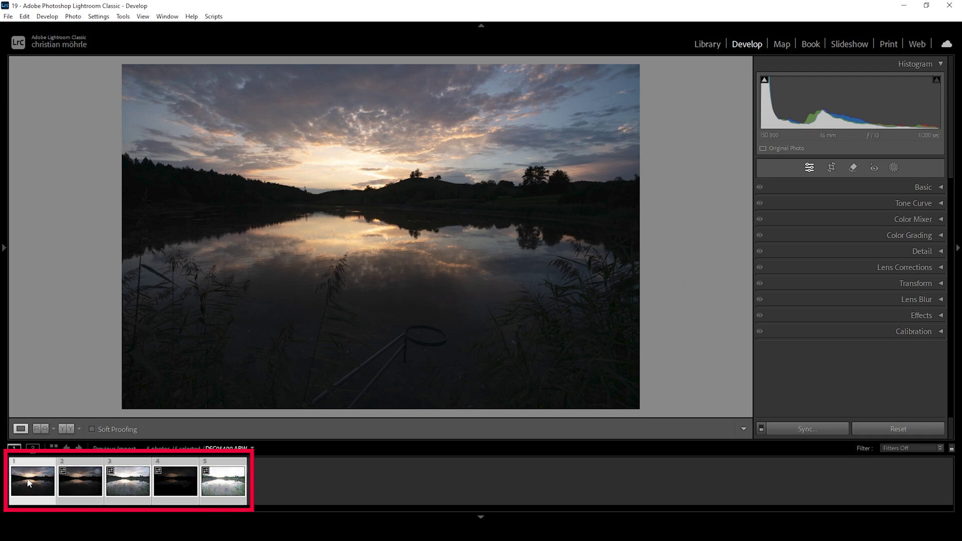
Photo Merge the five brackets into an HDR and select the resulting DSC05399-HDR-2.dng
right_click(227, 484)
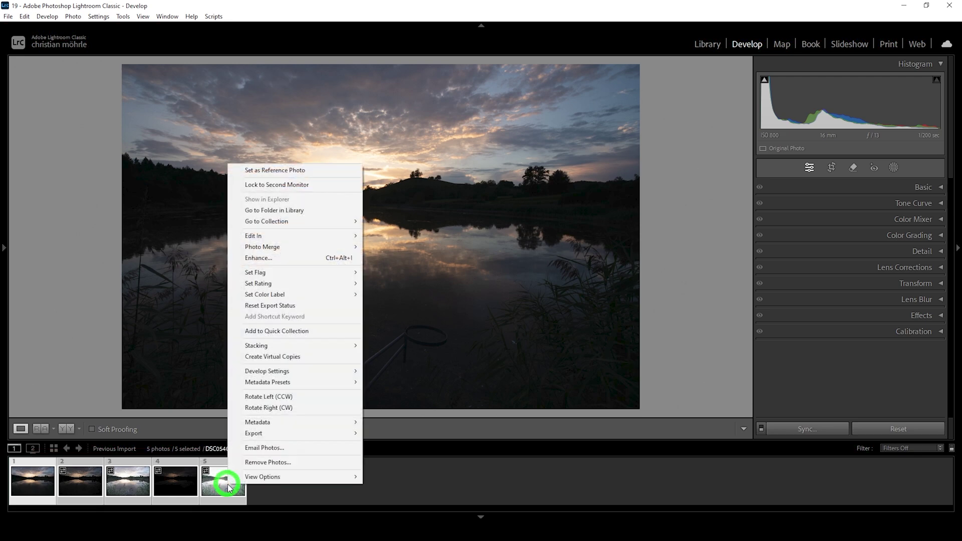
mouse_move(283, 249)
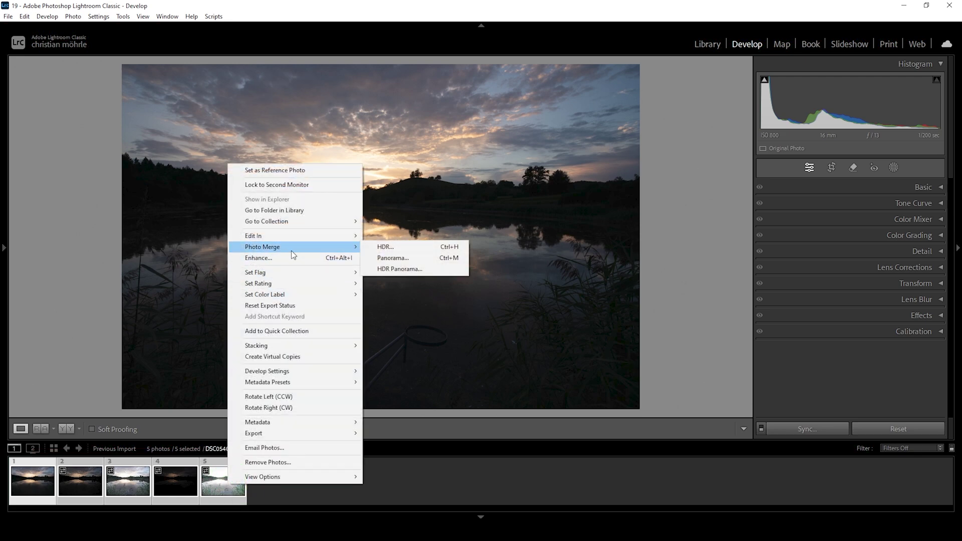
left_click(403, 248)
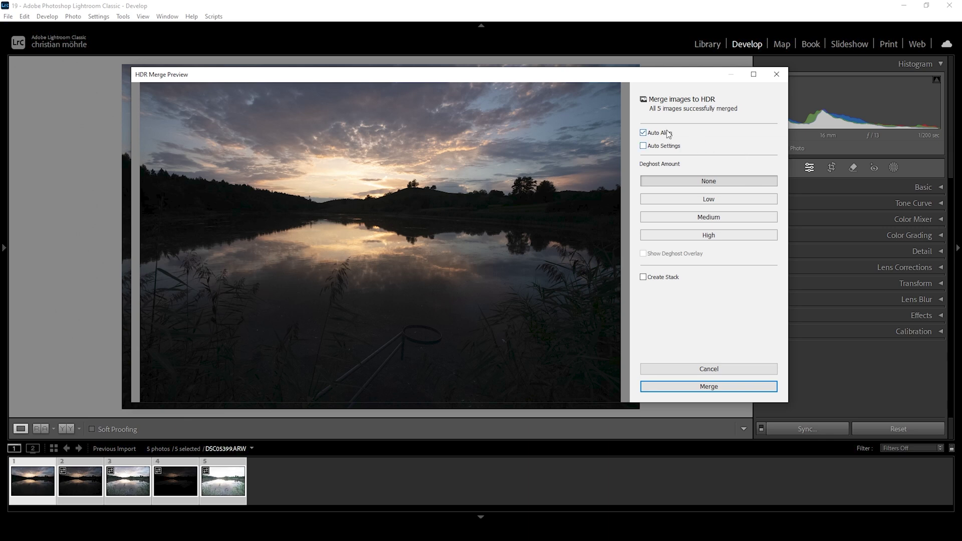
left_click(701, 389)
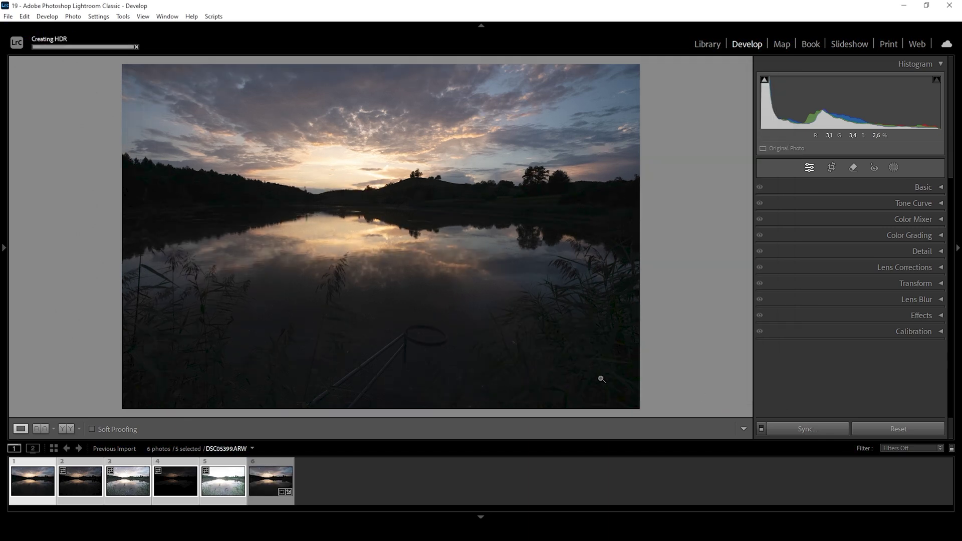
left_click(266, 475)
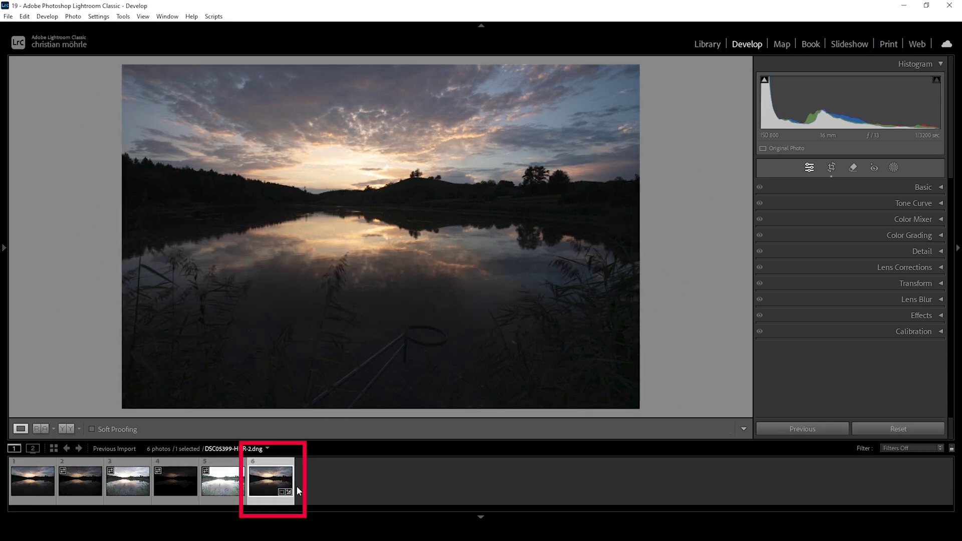
Hide the filmstrip and switch the profile from Adobe Color to Adobe Landscape
key("F6")
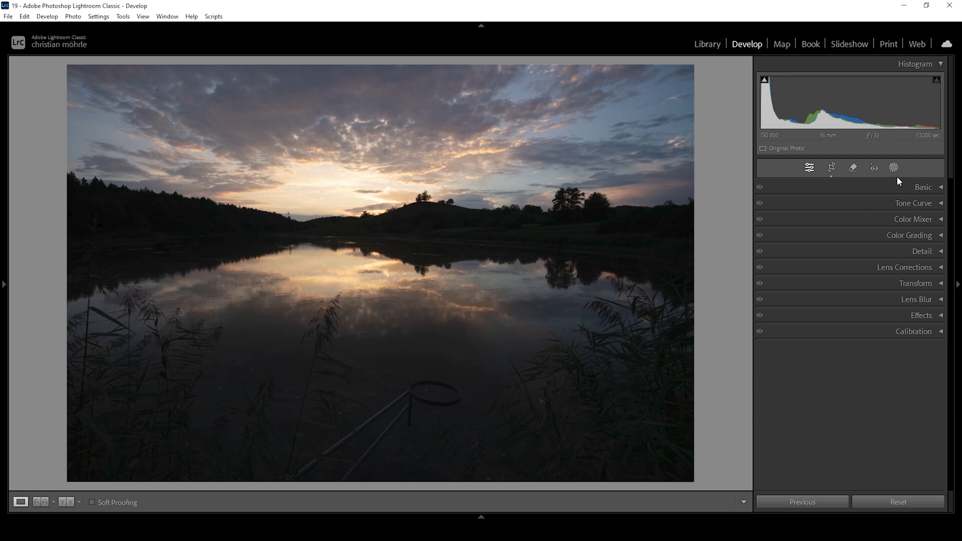
left_click(913, 187)
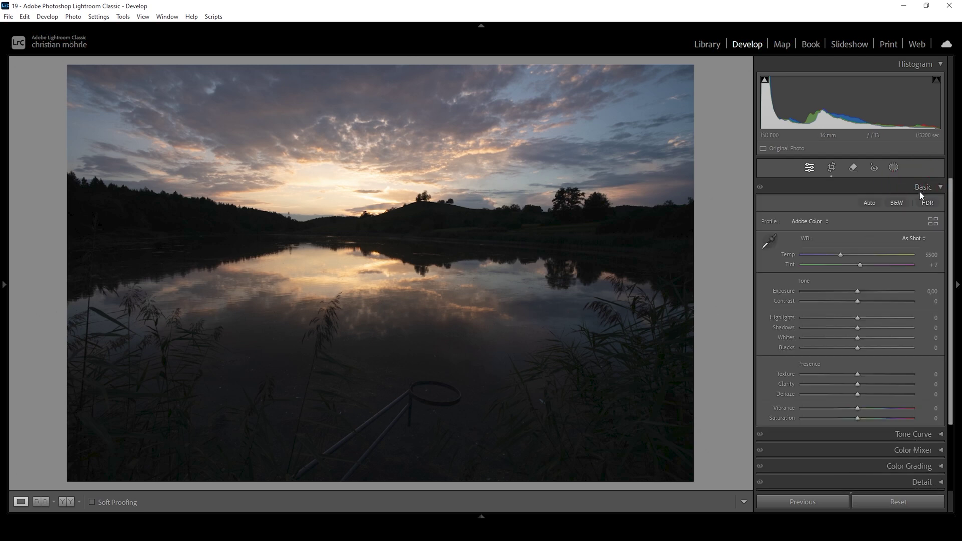
left_click(831, 221)
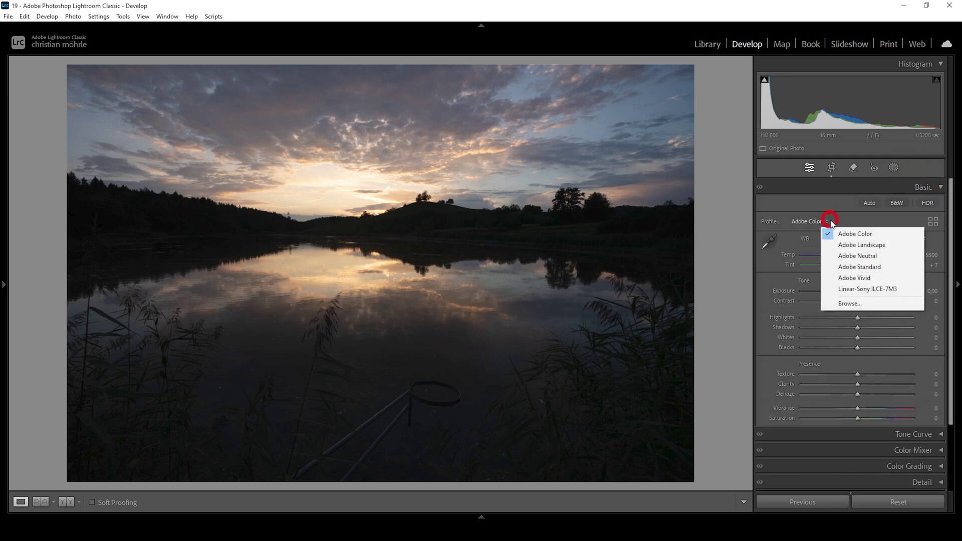
left_click(840, 244)
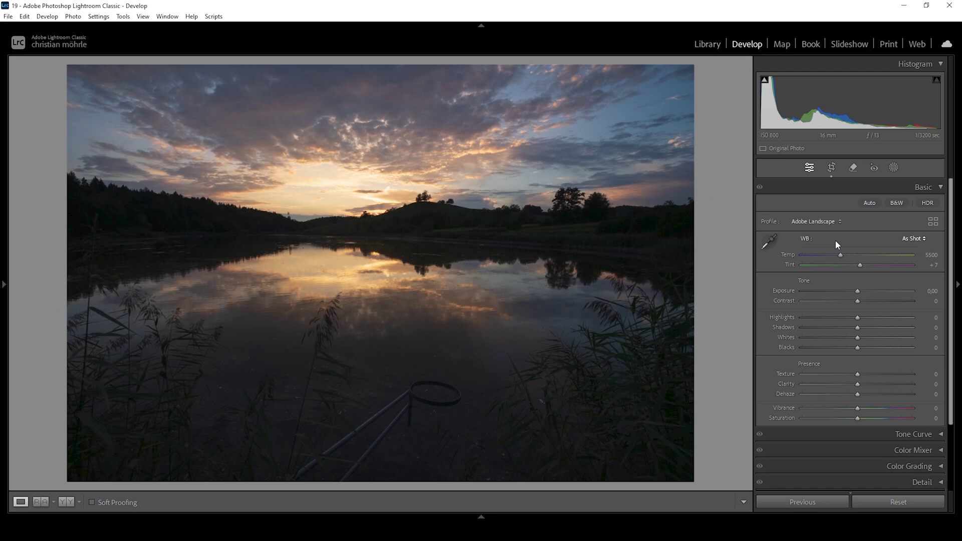
In Basic, set Exposure +1.55, Highlights −49, Shadows +27 and Blacks +21
left_click_drag(858, 293, 865, 294)
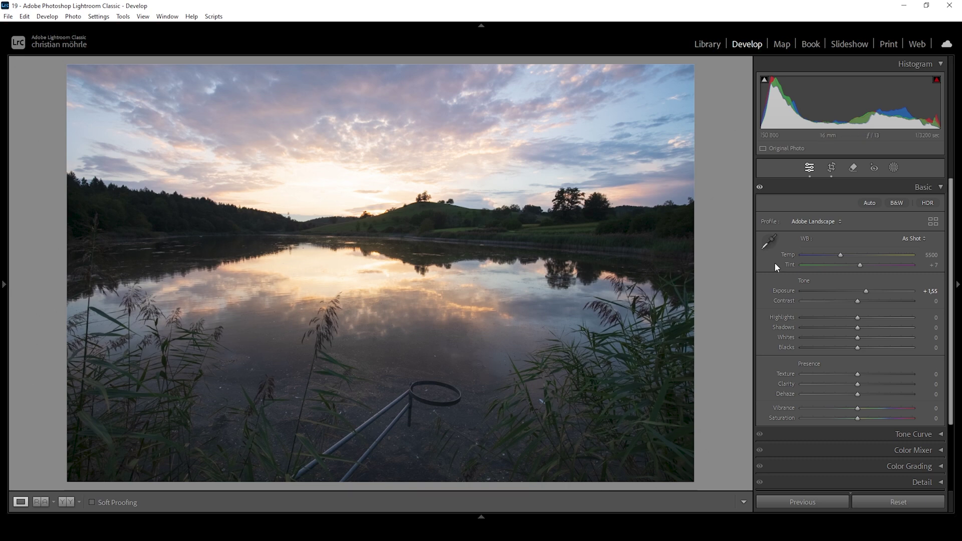
left_click_drag(858, 321, 831, 319)
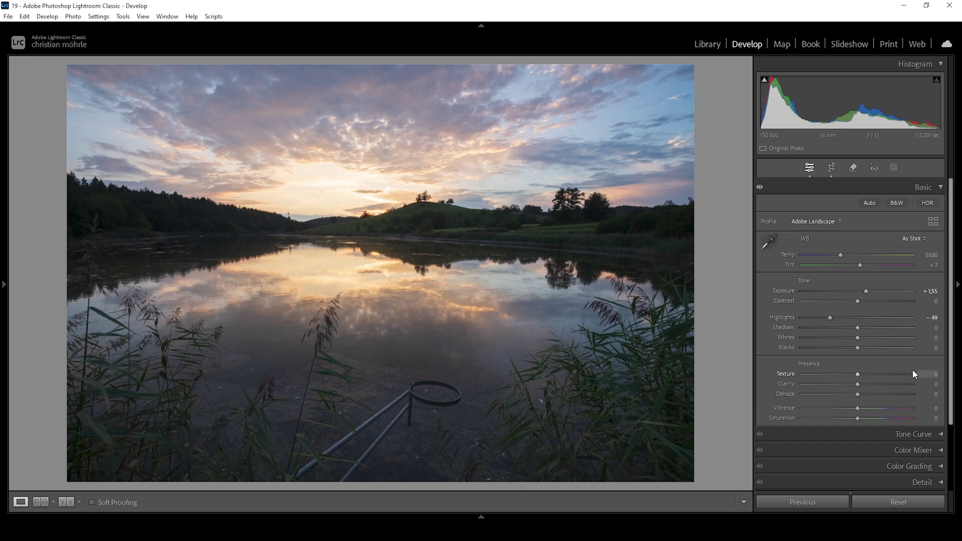
left_click_drag(857, 328, 873, 328)
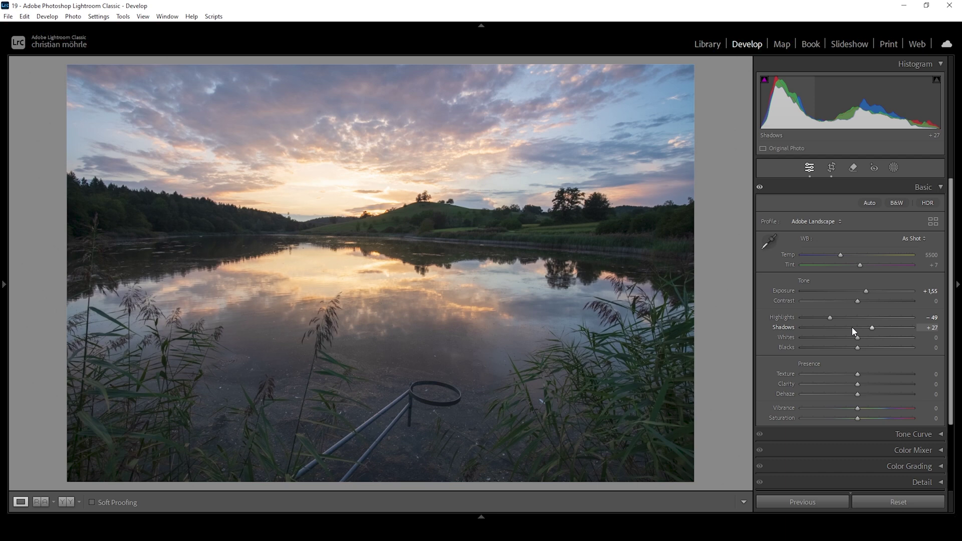
left_click_drag(858, 347, 870, 348)
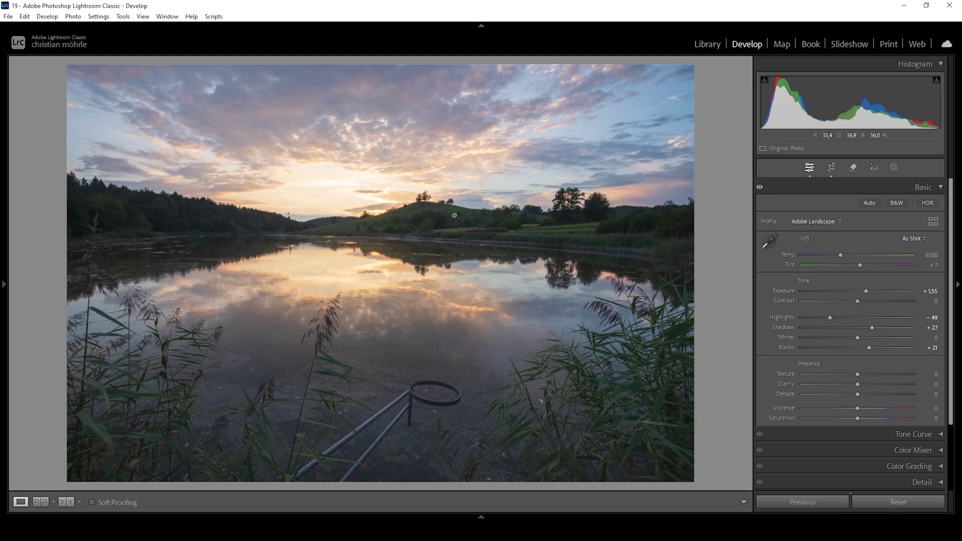
Straighten the photo by −0.39° with the crop tool to level the horizon
left_click(832, 168)
left_click_drag(54, 78, 49, 64)
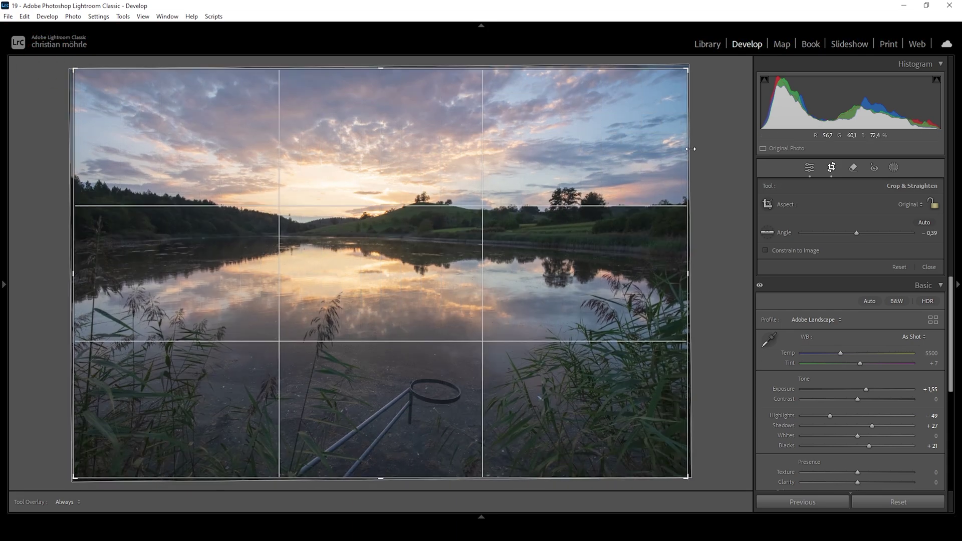
left_click(808, 170)
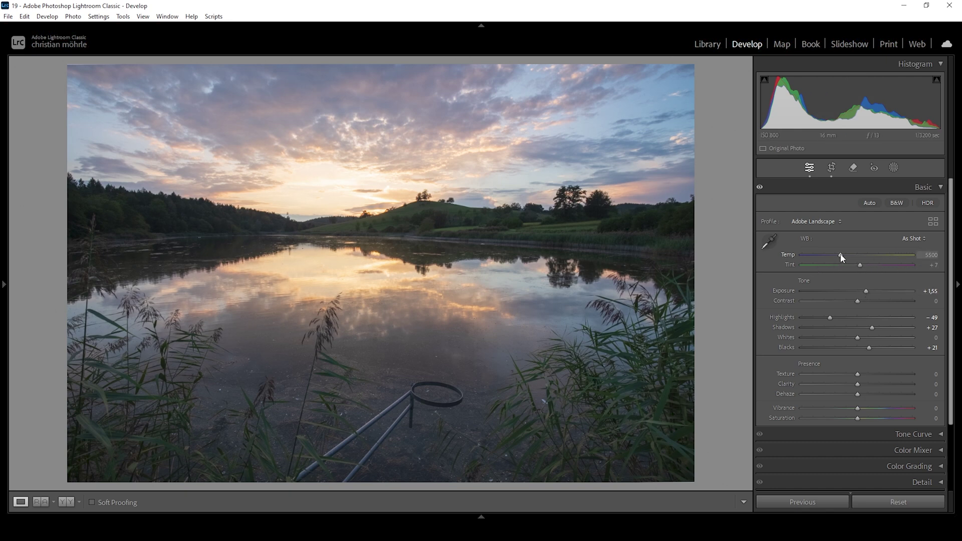
Set Temp 6050, Tint +10, Texture +10, Clarity −6, Dehaze −4, Vibrance +16, and view Before & After
left_click_drag(841, 257, 845, 256)
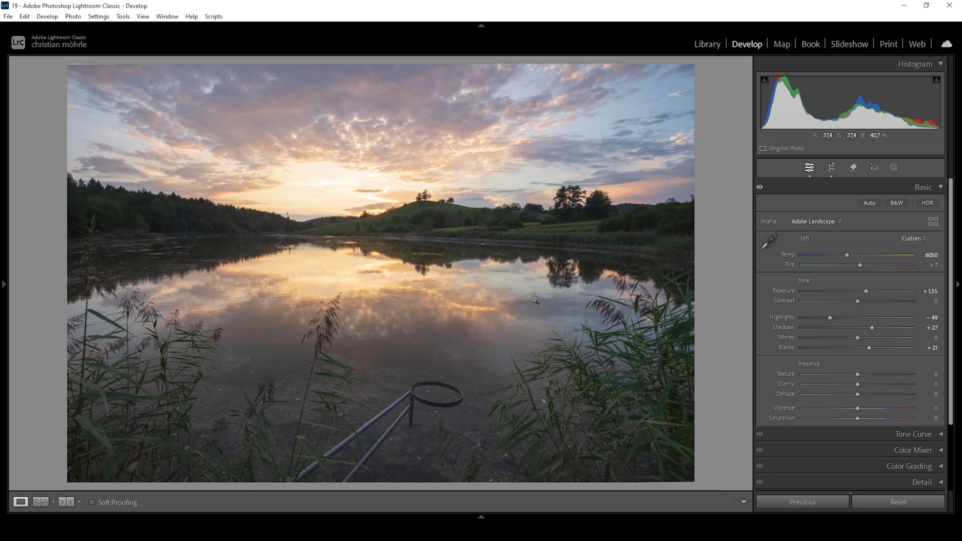
left_click_drag(860, 266, 862, 265)
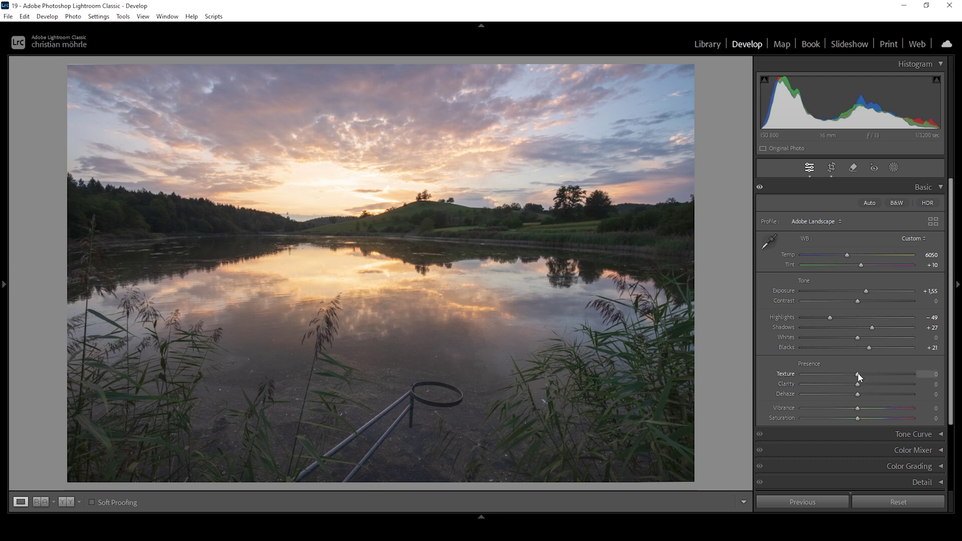
left_click_drag(862, 374, 863, 374)
left_click_drag(857, 385, 855, 385)
left_click_drag(857, 395, 848, 396)
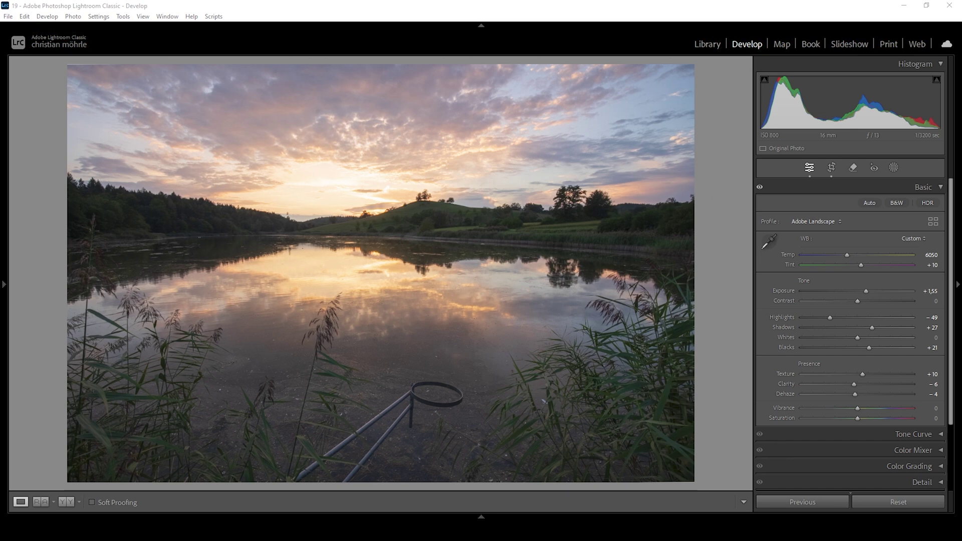
left_click_drag(863, 408, 865, 408)
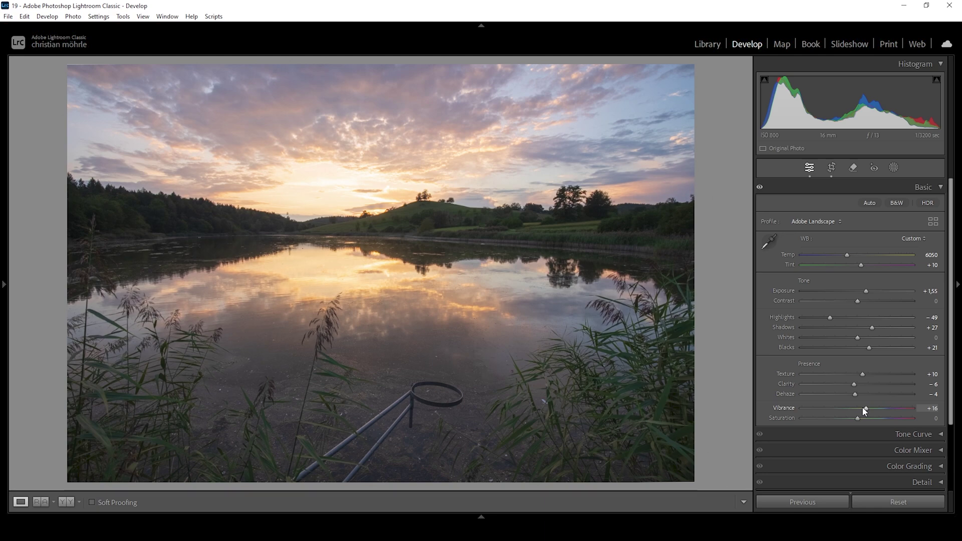
left_click(66, 502)
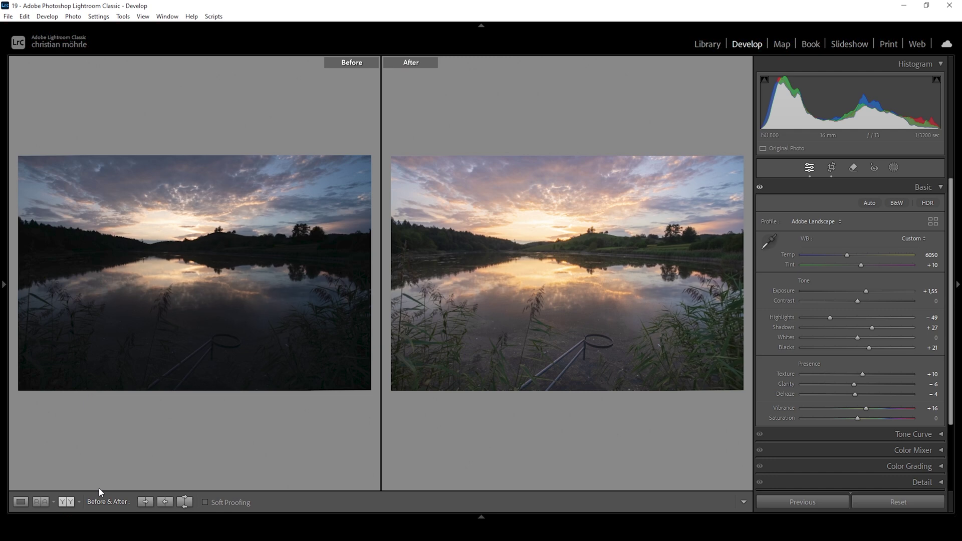
Return to Loupe view showing only the edited lake sunset
left_click(21, 502)
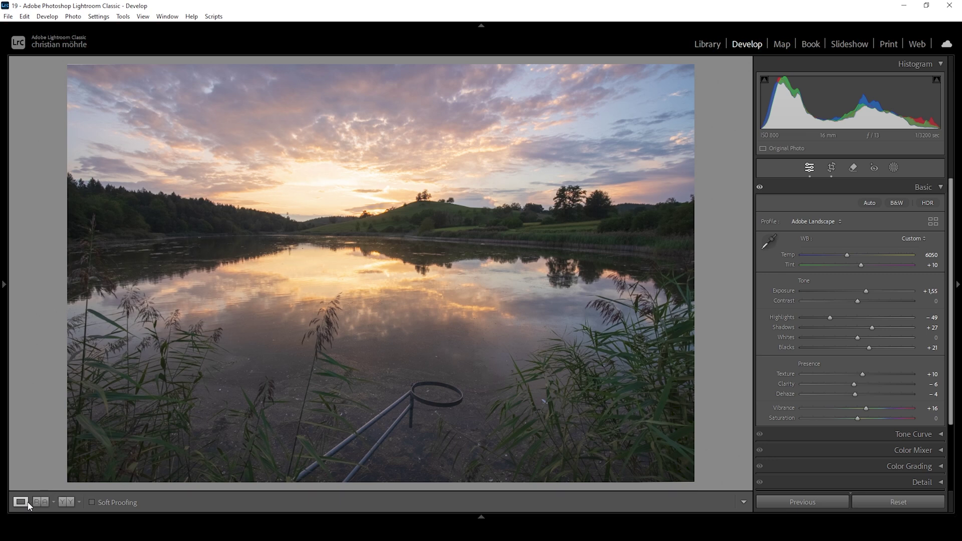
Create Mask 1 as a Color Range mask sampled from the sky colour, ready for subtracting
left_click(895, 167)
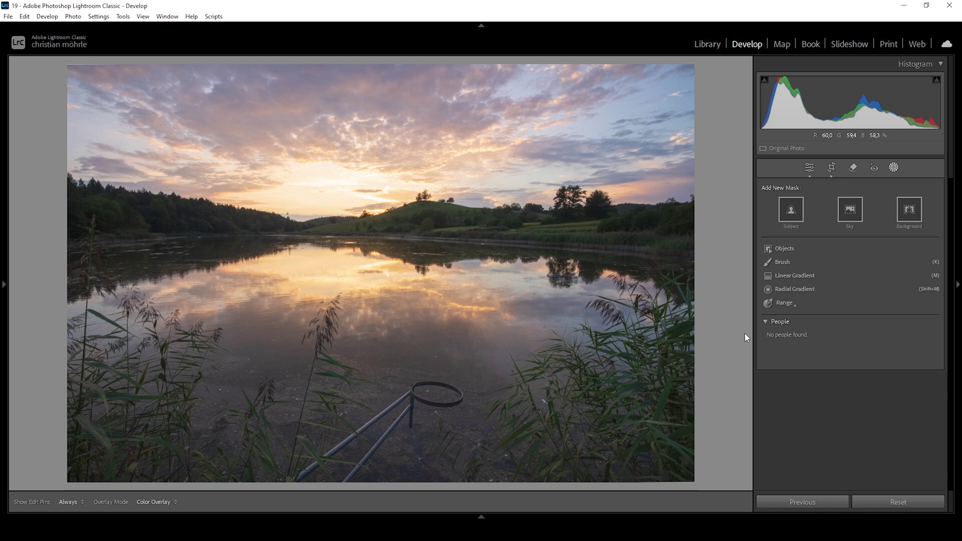
left_click(771, 303)
left_click(823, 319)
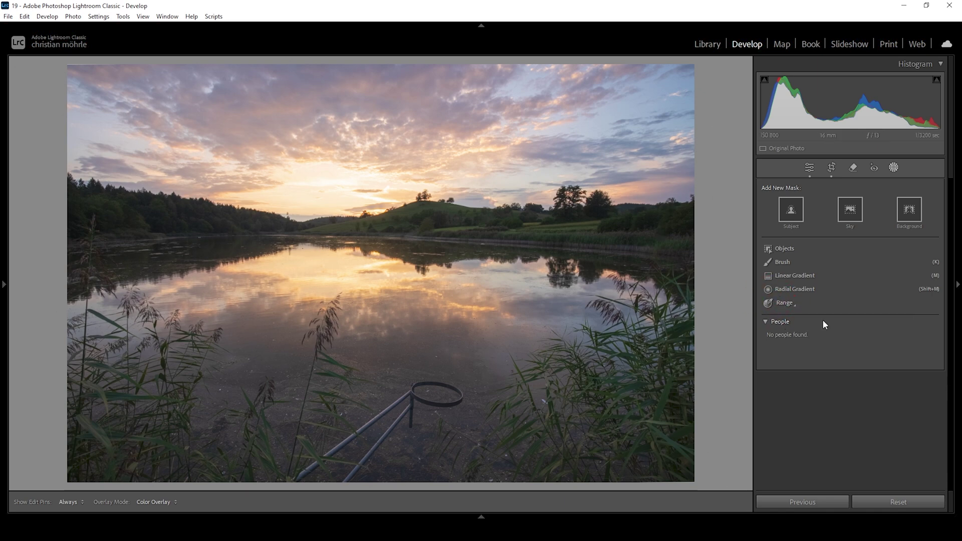
left_click(517, 90)
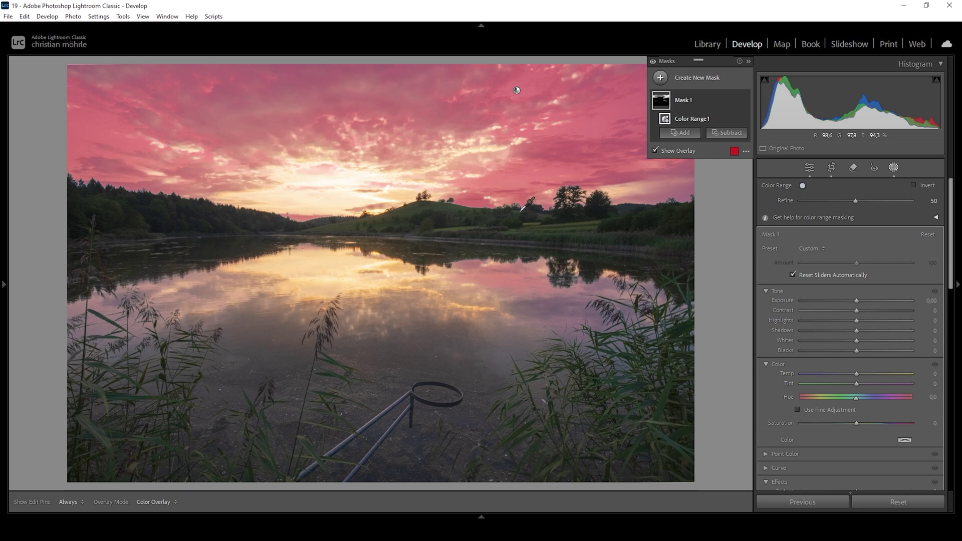
left_click(727, 133)
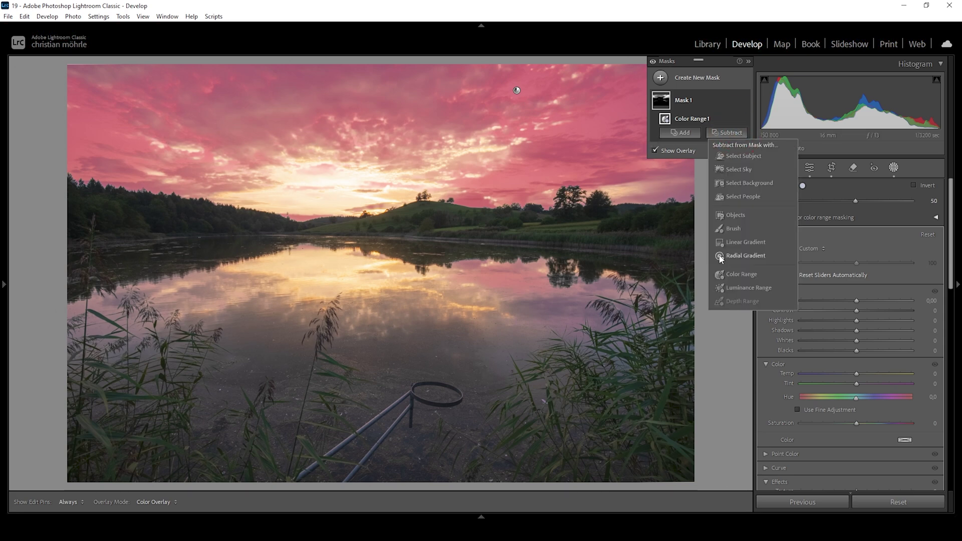
Subtract a linear gradient from Mask 1 toward the horizon and lower the sky's exposure
left_click(744, 242)
left_click_drag(424, 192, 424, 96)
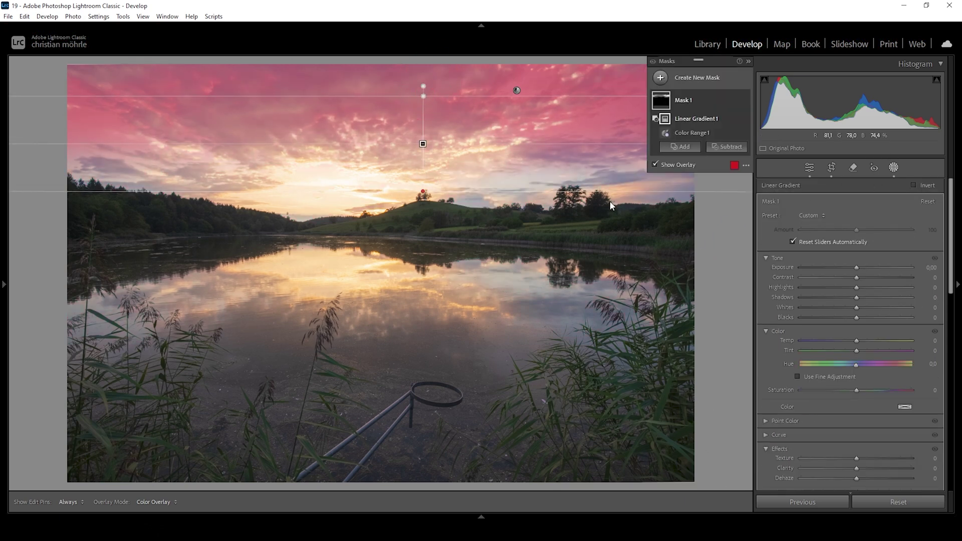
left_click_drag(859, 272, 851, 272)
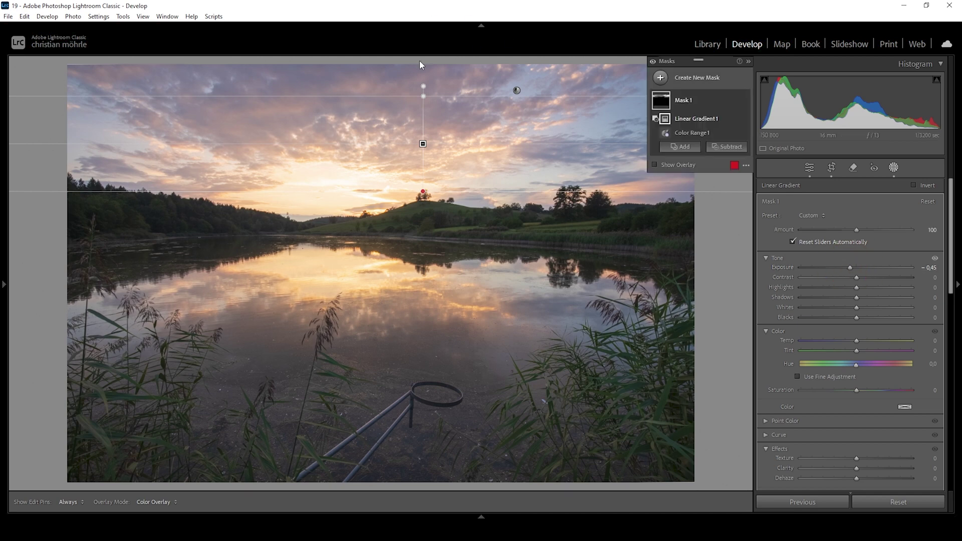
Add Mask 2, a linear gradient across the top of the sky, with Contrast +77
left_click(661, 81)
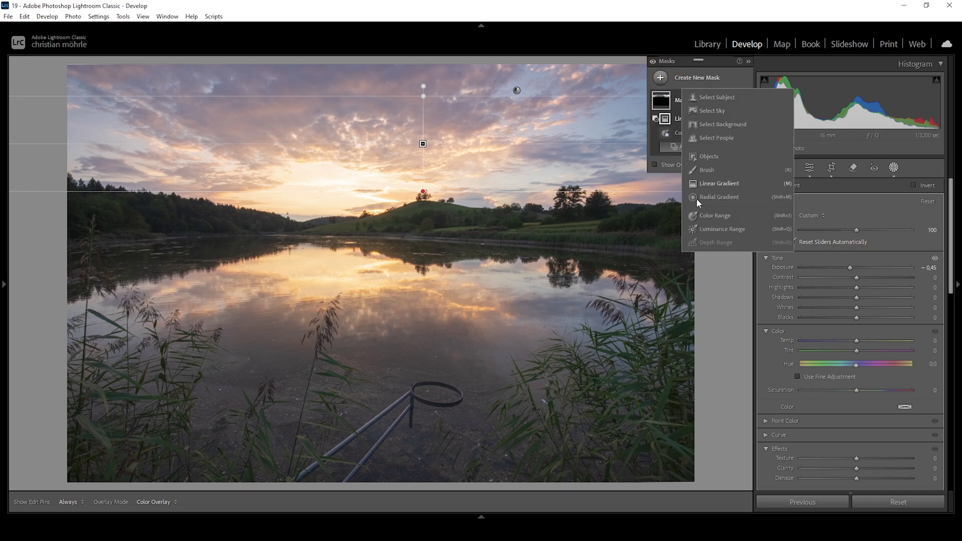
left_click(710, 184)
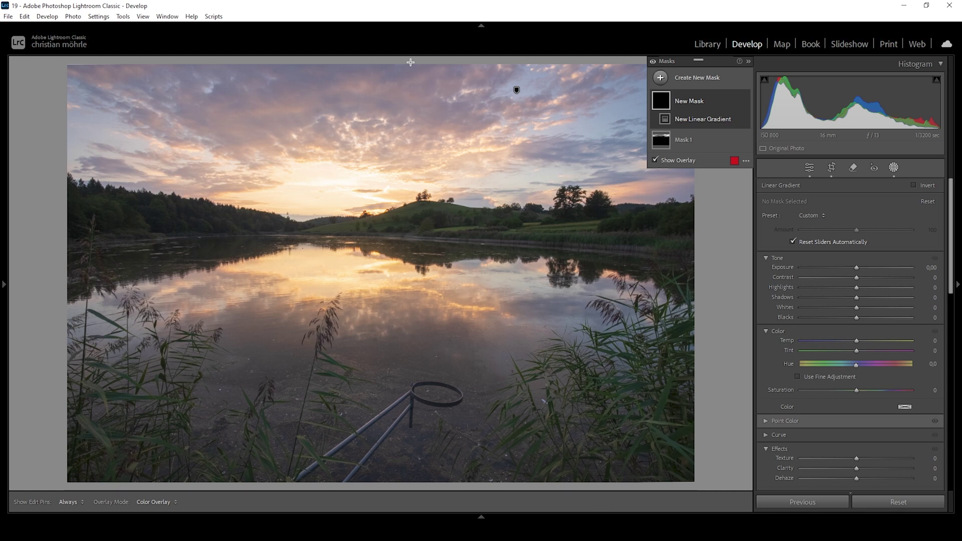
left_click_drag(410, 61, 418, 126)
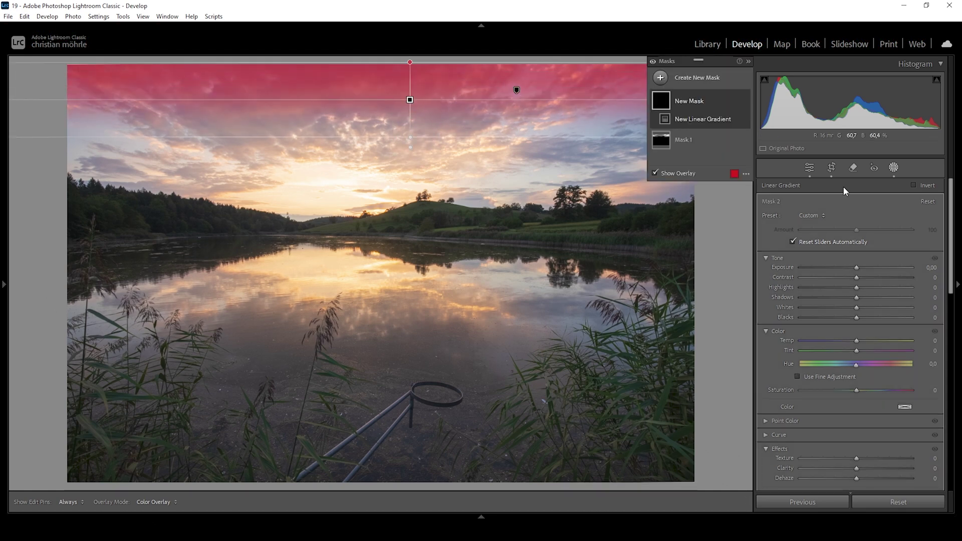
left_click(859, 276)
left_click_drag(880, 277, 901, 276)
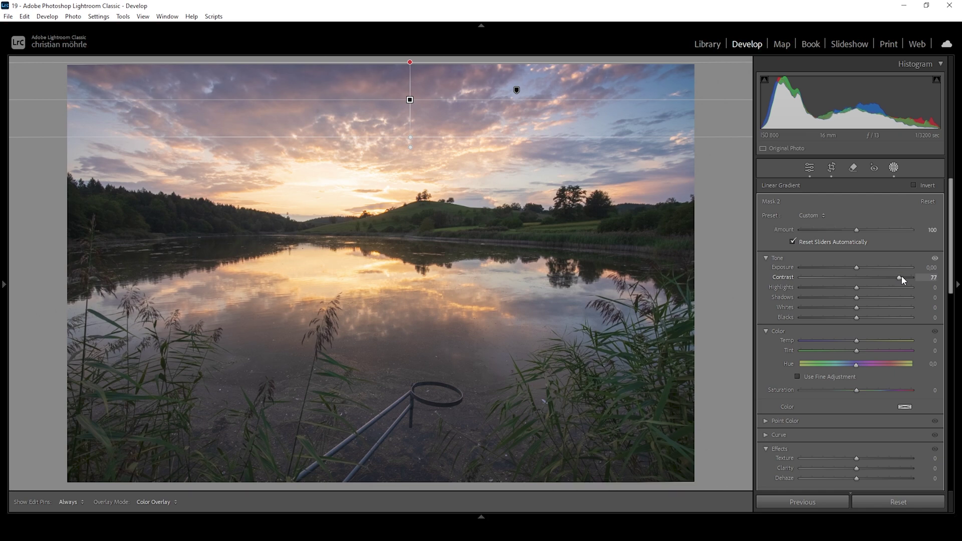
left_click(674, 81)
left_click(725, 186)
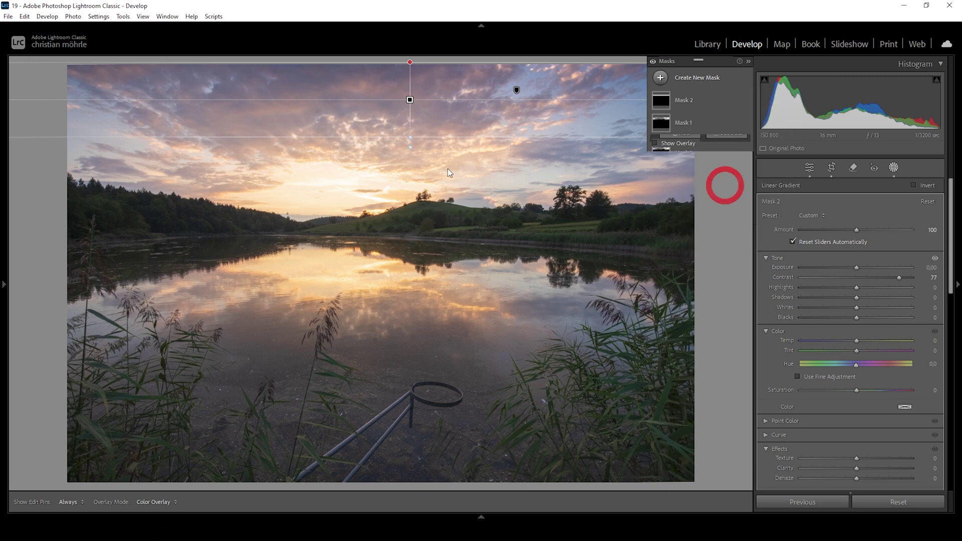
Draw Mask 3's gradient from sky to horizon with Contrast +18, Blacks −18, Saturation −25
left_click_drag(392, 112, 396, 219)
left_click_drag(397, 111, 396, 81)
left_click_drag(857, 280, 864, 281)
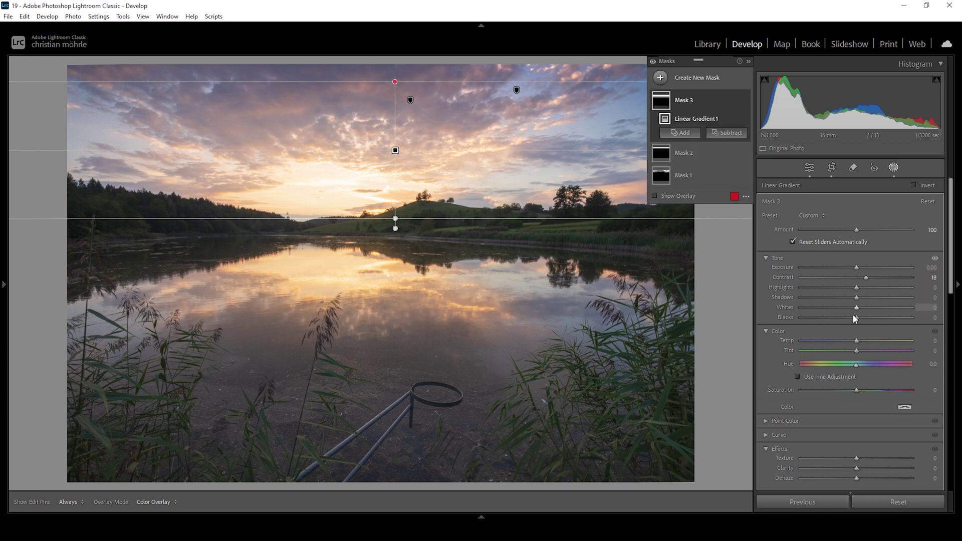
left_click_drag(857, 316, 849, 315)
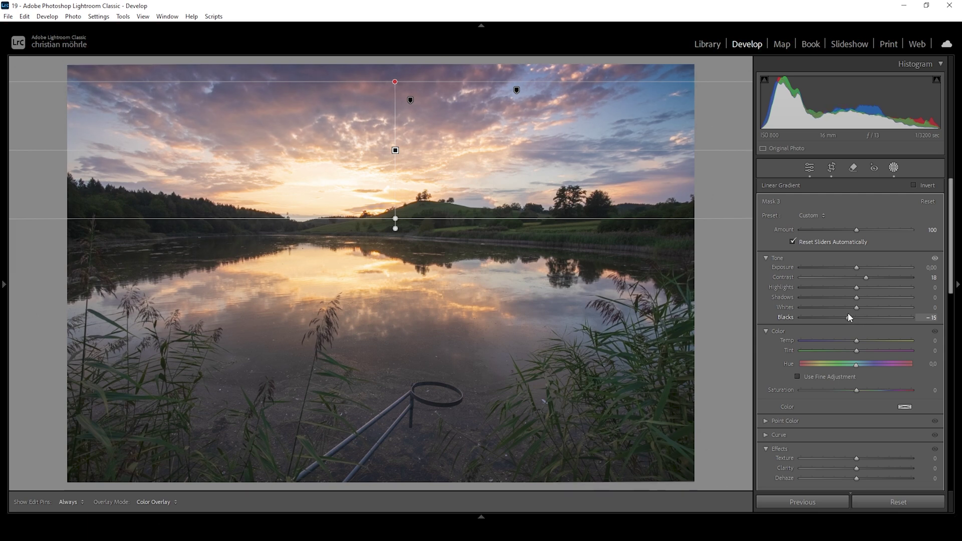
left_click_drag(847, 315, 847, 317)
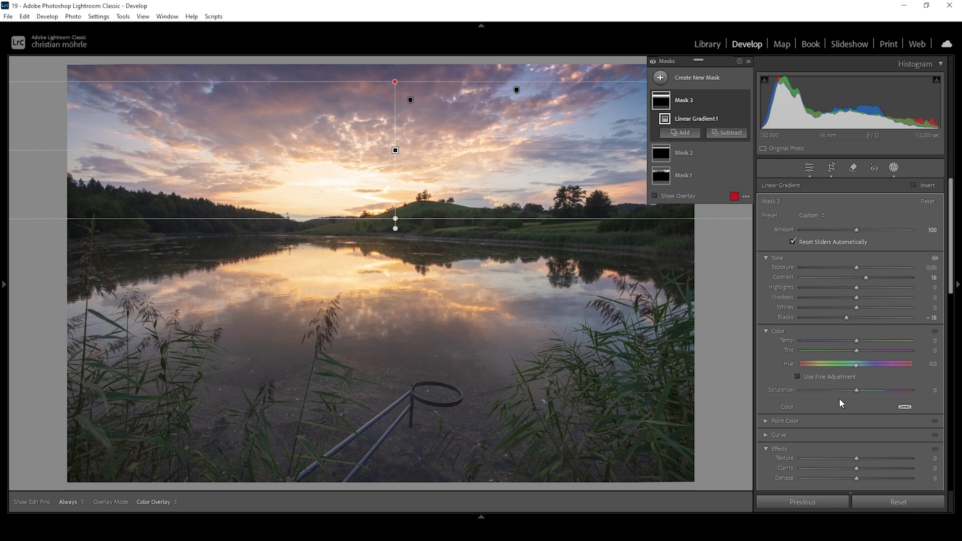
left_click_drag(857, 390, 844, 389)
left_click(661, 77)
Draw a large radial gradient over the lake and sunset, shifted right and down
left_click(711, 197)
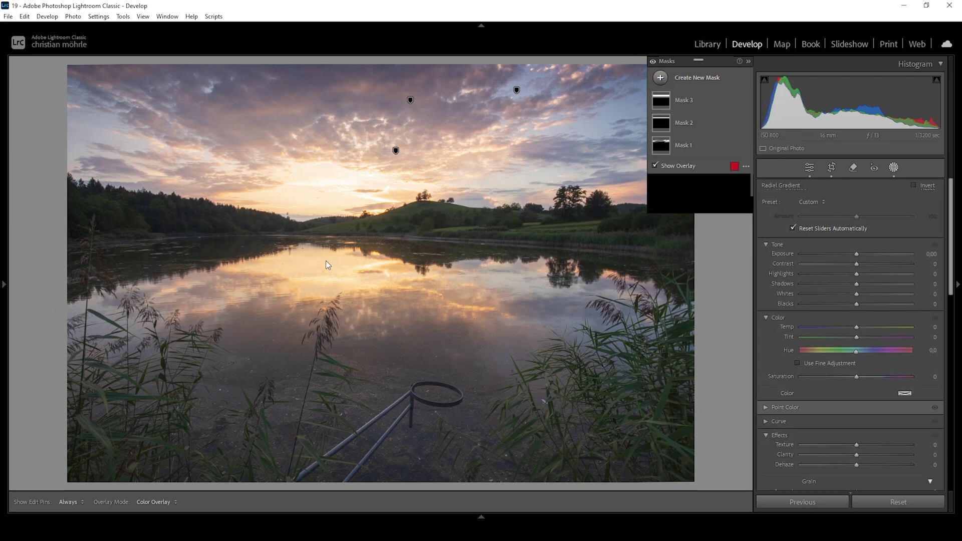
left_click_drag(332, 245, 659, 386)
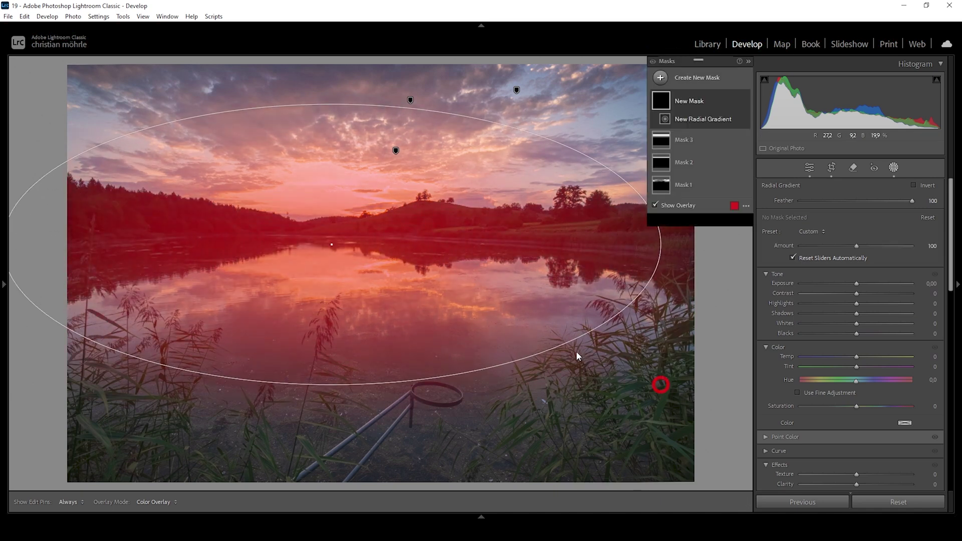
left_click_drag(329, 242, 372, 265)
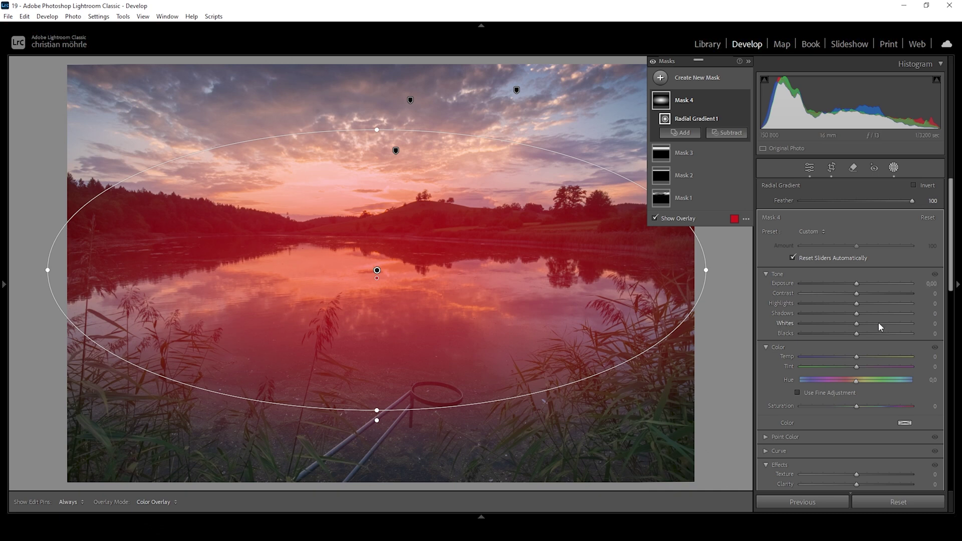
Set the radial mask to Shadows 7, Blacks 6 and Dehaze -4
left_click(858, 313)
left_click_drag(859, 312, 862, 312)
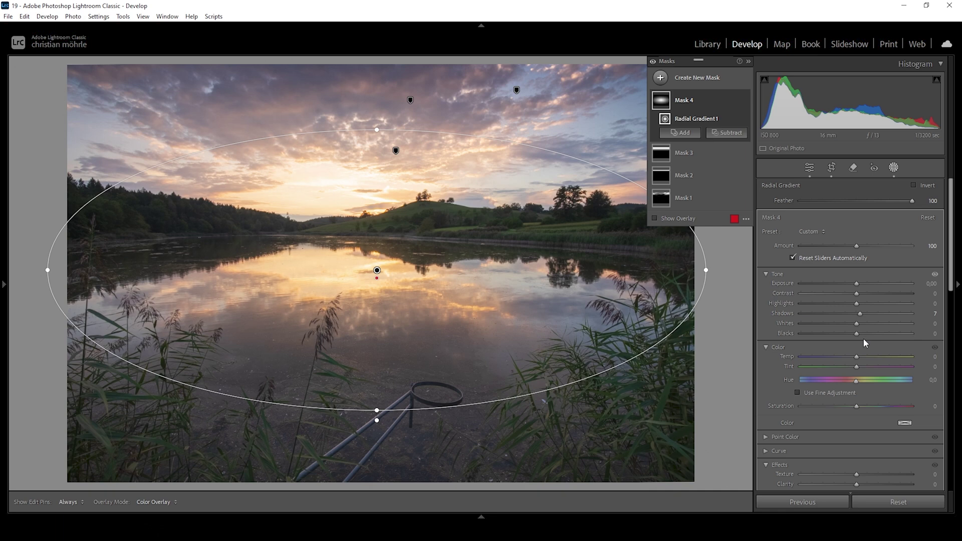
left_click_drag(858, 334, 861, 334)
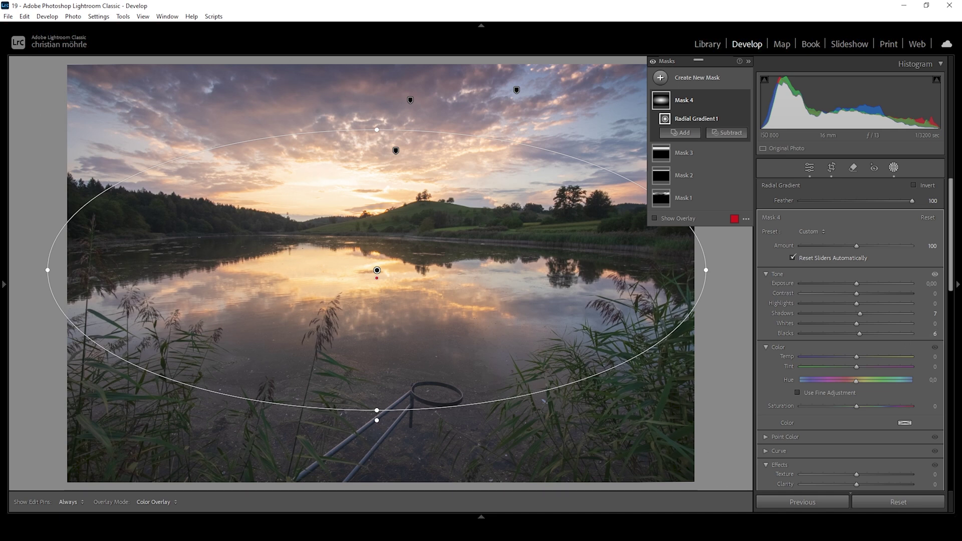
scroll(871, 385, "down", 4)
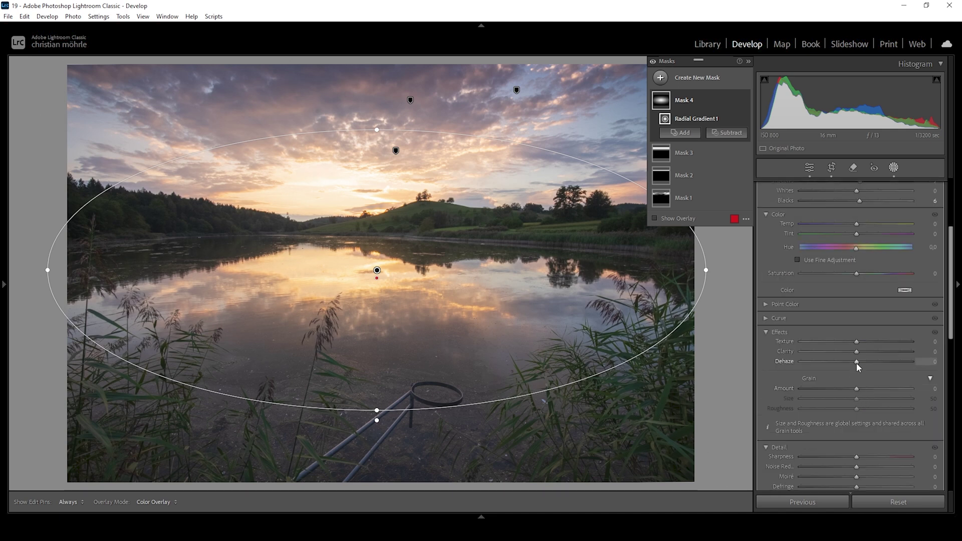
key("shift+w")
left_click_drag(854, 362, 854, 363)
Add a radial gradient stretched across the whole lake water with Clarity 20
left_click(661, 77)
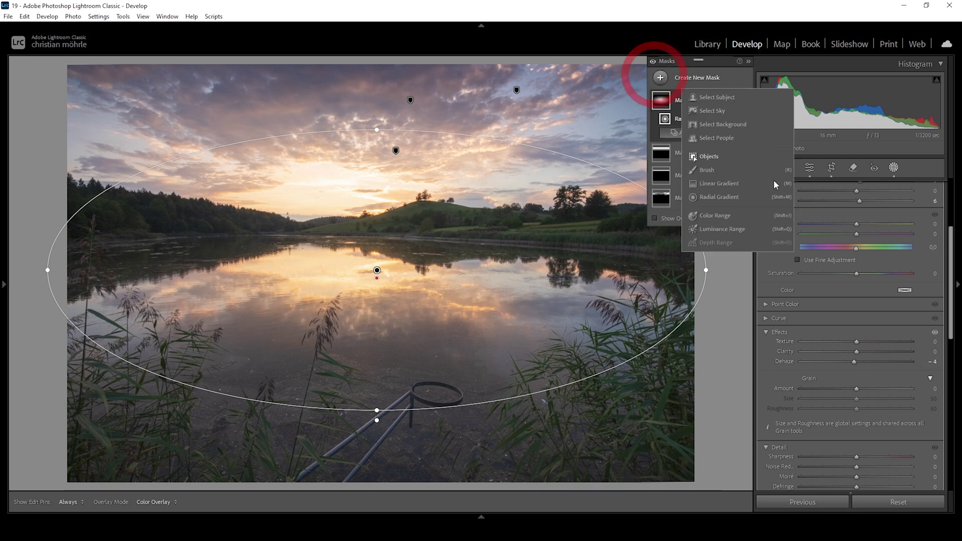
left_click(711, 198)
left_click_drag(327, 282, 353, 286)
left_click_drag(112, 317, 73, 317)
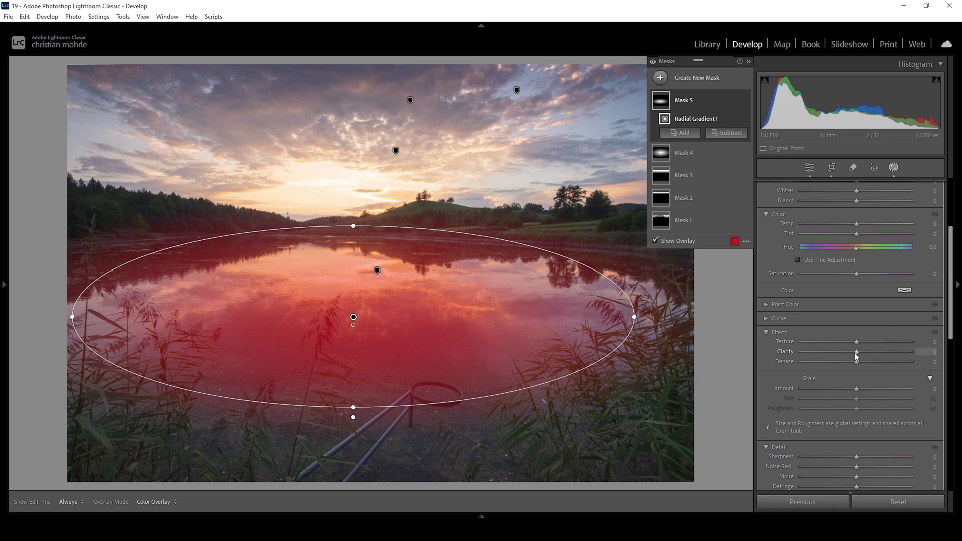
left_click_drag(853, 352, 868, 352)
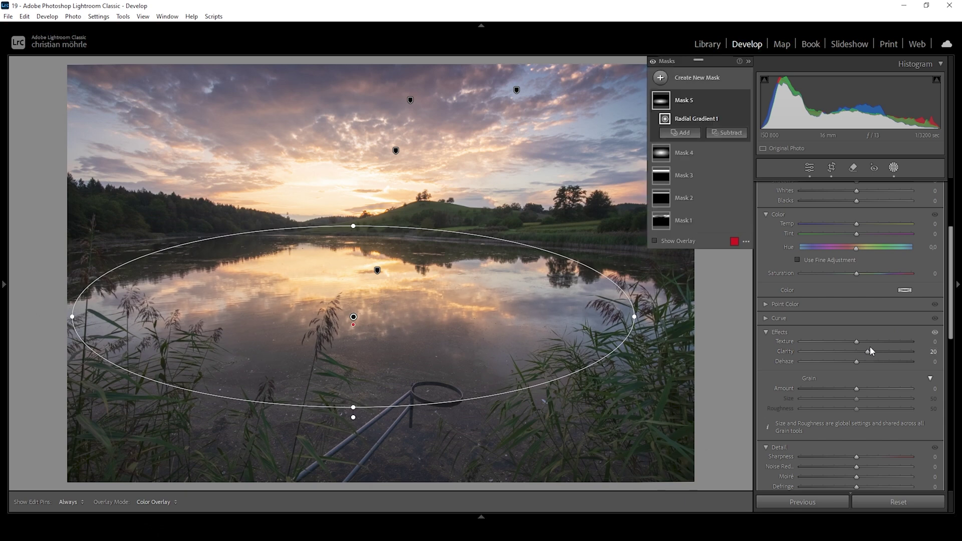
left_click(660, 78)
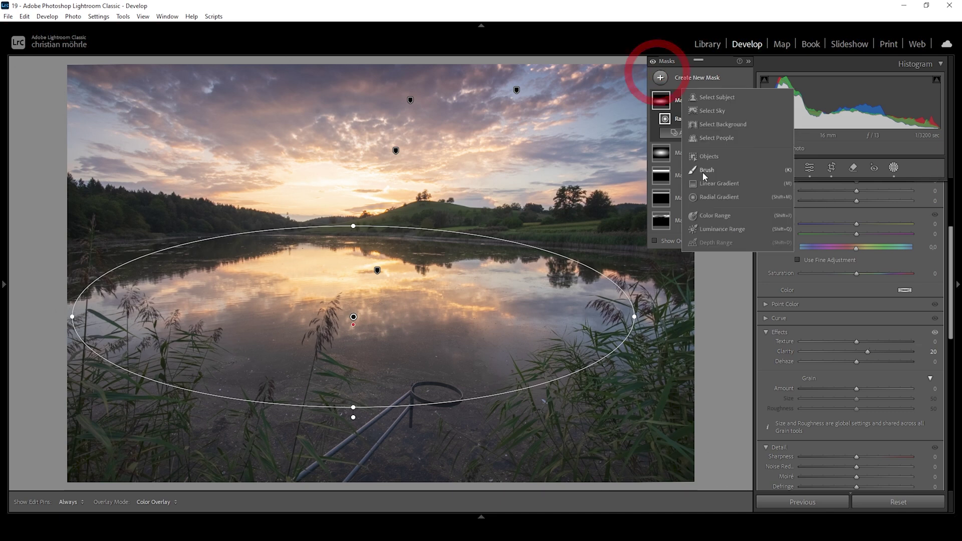
Place a small radial gradient at the horizon by the hill with Blacks 19, Dehaze -15, Temp 19
left_click(708, 197)
mouse_move(344, 193)
left_mouse_down()
mouse_move(427, 229)
mouse_move(438, 198)
left_mouse_up()
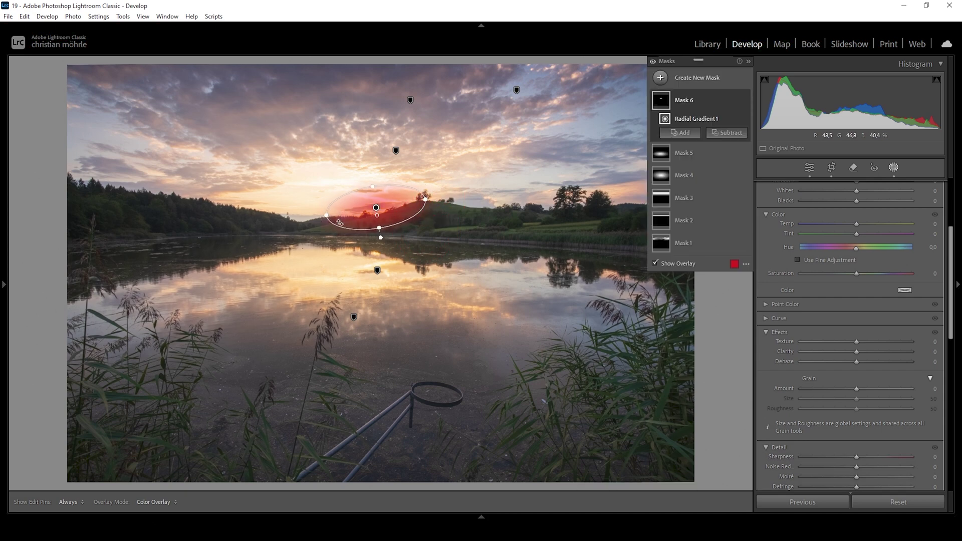
left_click_drag(371, 210, 376, 208)
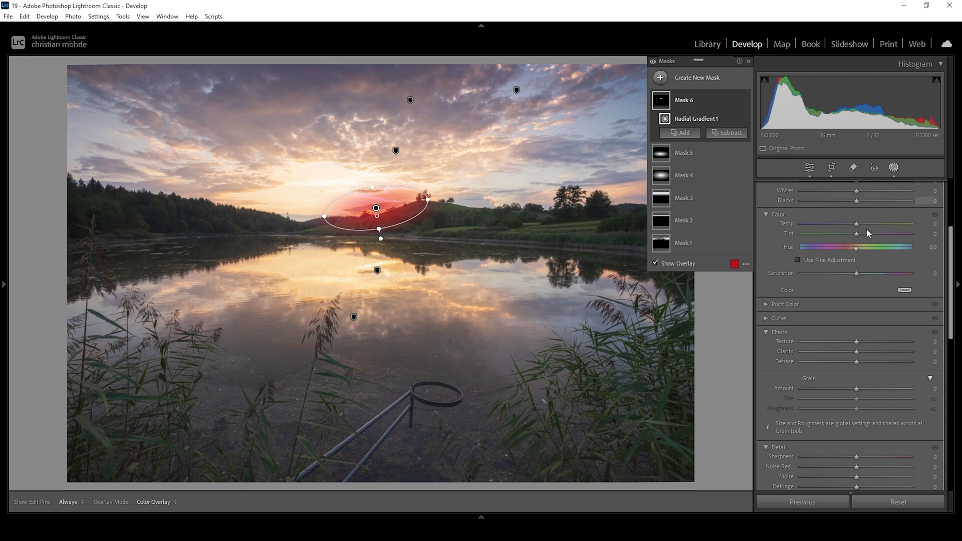
left_click_drag(857, 201, 867, 202)
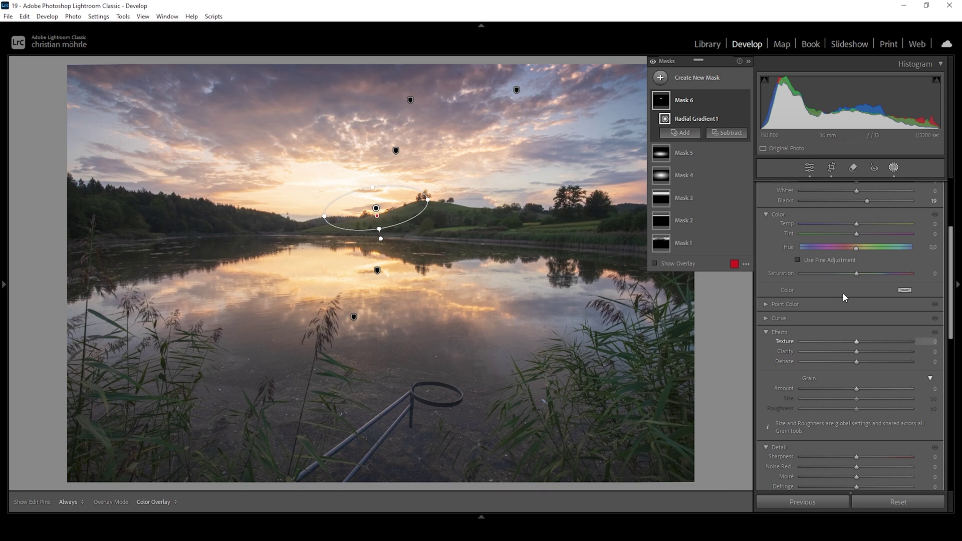
left_click_drag(856, 362, 845, 361)
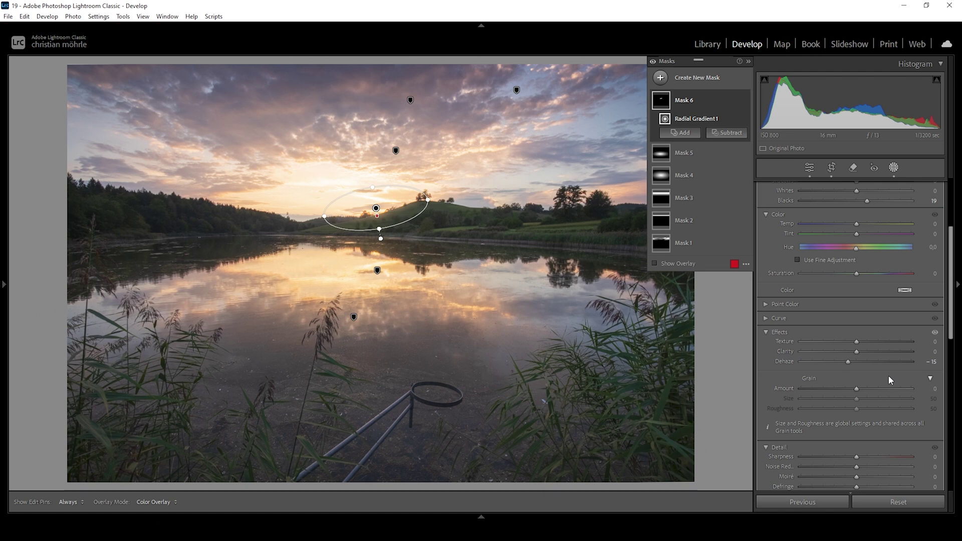
left_click_drag(858, 229, 859, 229)
Create a colour-range mask sampled from the green hill, subtracting the sky, with overlay hidden
left_click(661, 78)
left_click(711, 220)
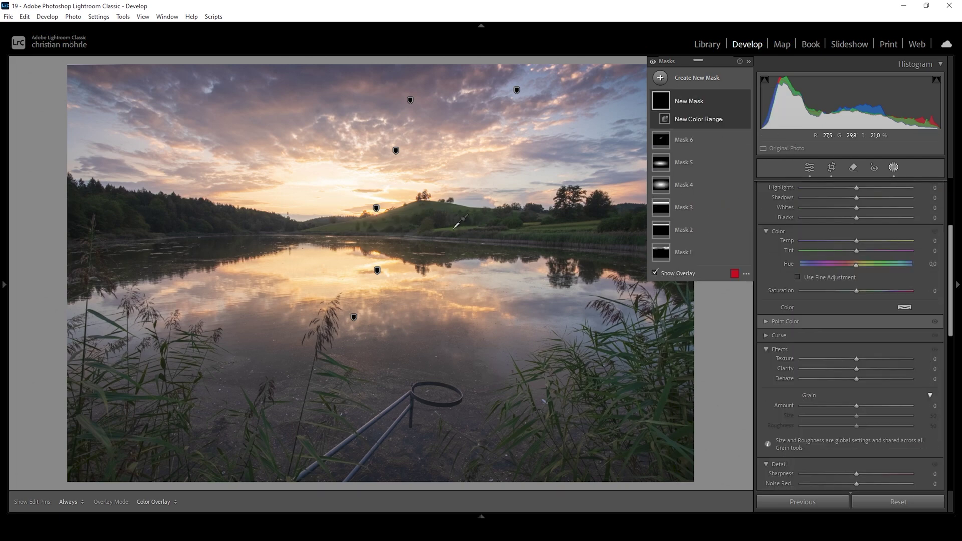
left_click(454, 229)
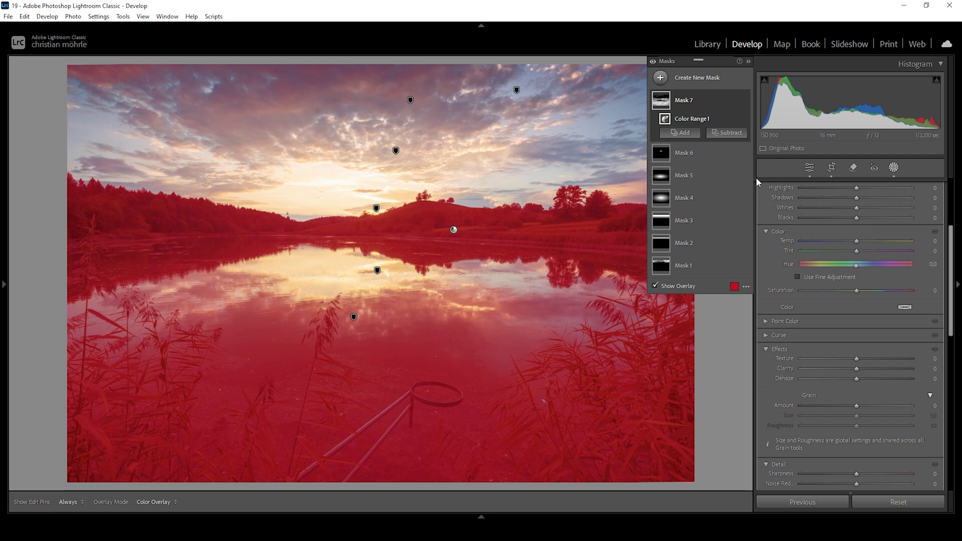
left_click(730, 134)
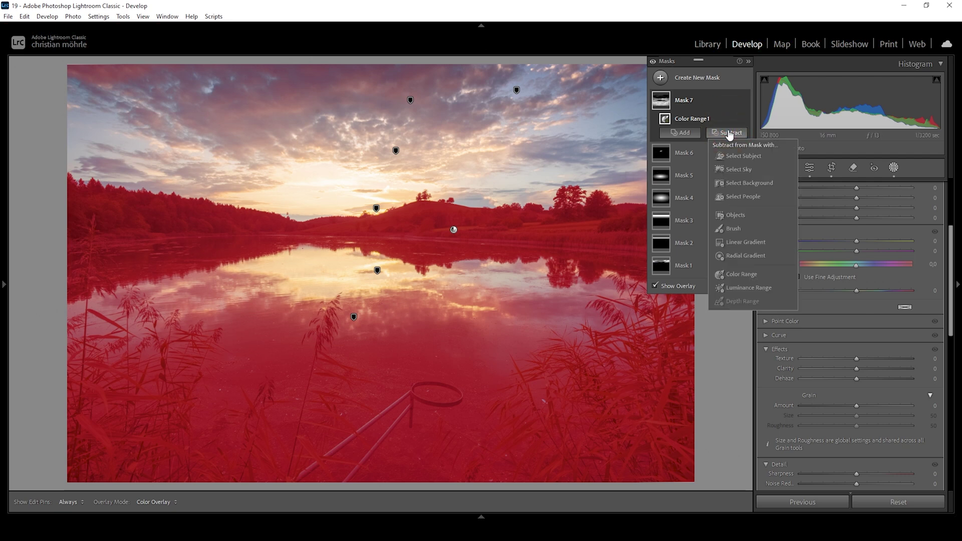
left_click(739, 169)
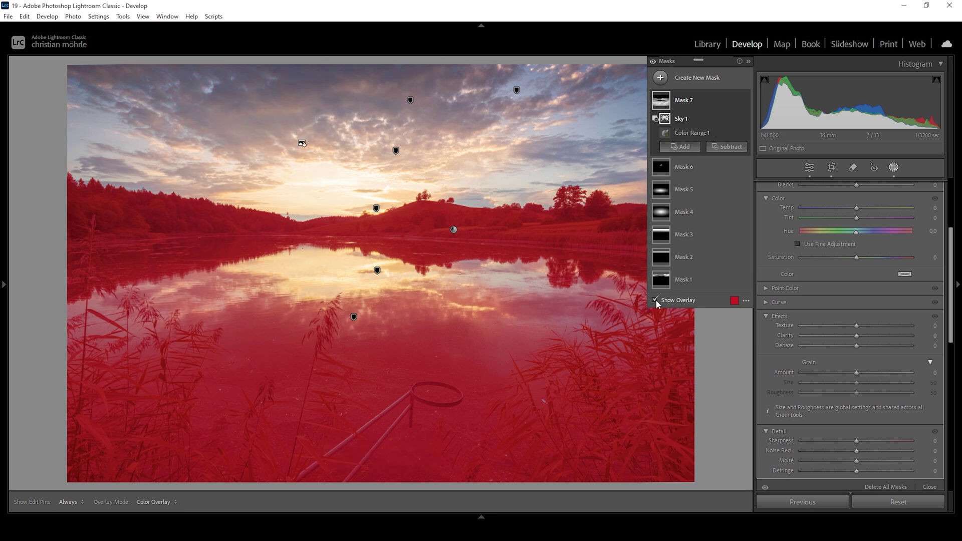
left_click(655, 300)
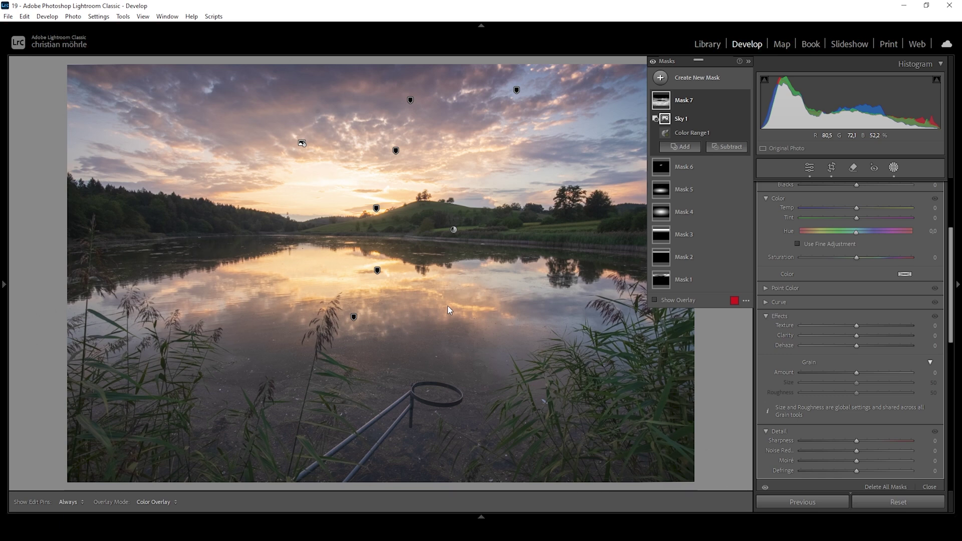
Warm the landscape mask to Temp 16 and compare with mask adjustments toggled off and on
left_click(858, 209)
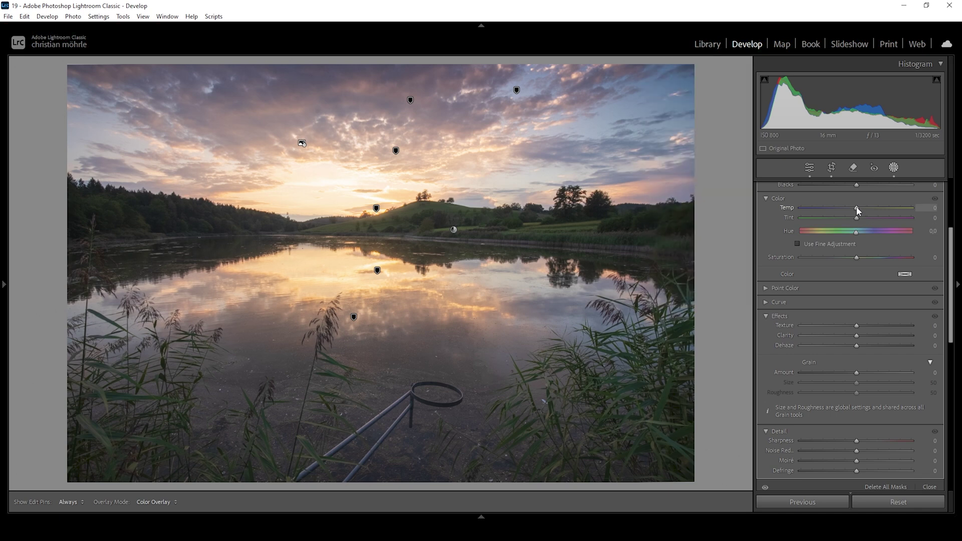
left_click_drag(858, 211, 865, 211)
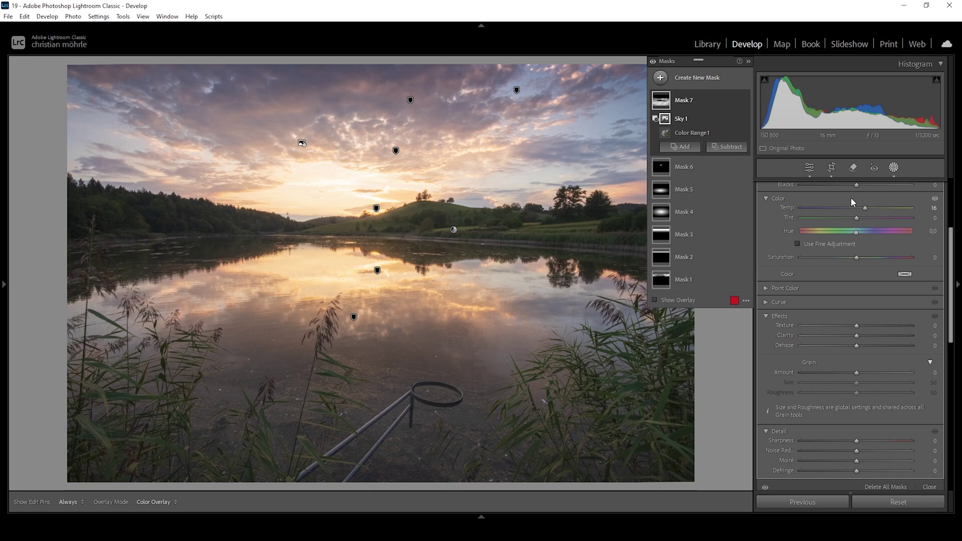
left_click(653, 62)
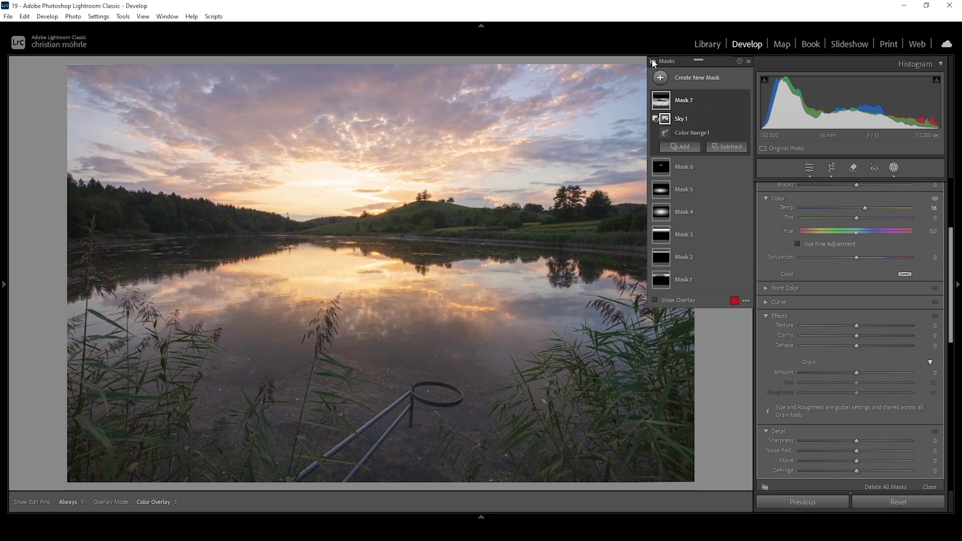
left_click(653, 62)
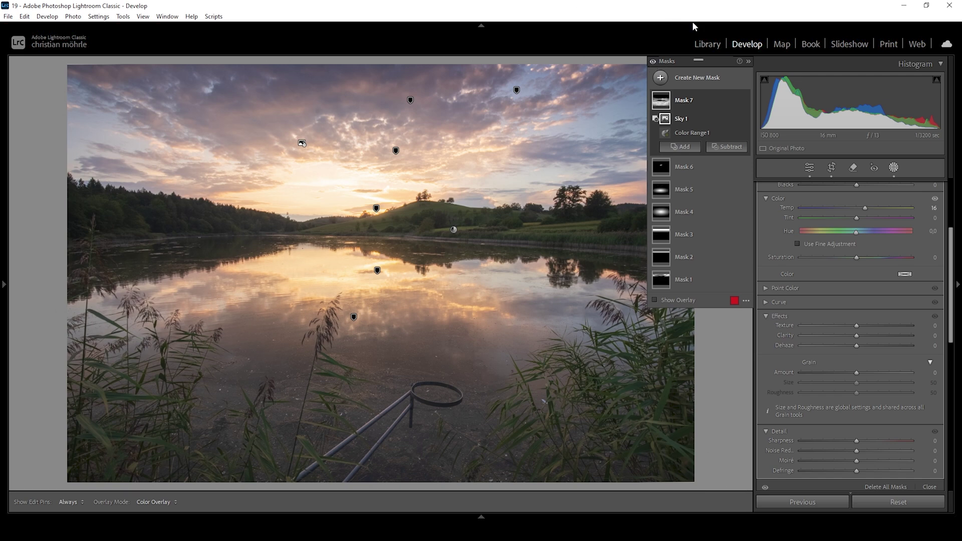
In the Color Mixer Hue panel, set Green -35, Yellow -18, Orange -18 and Red +46
left_click(810, 167)
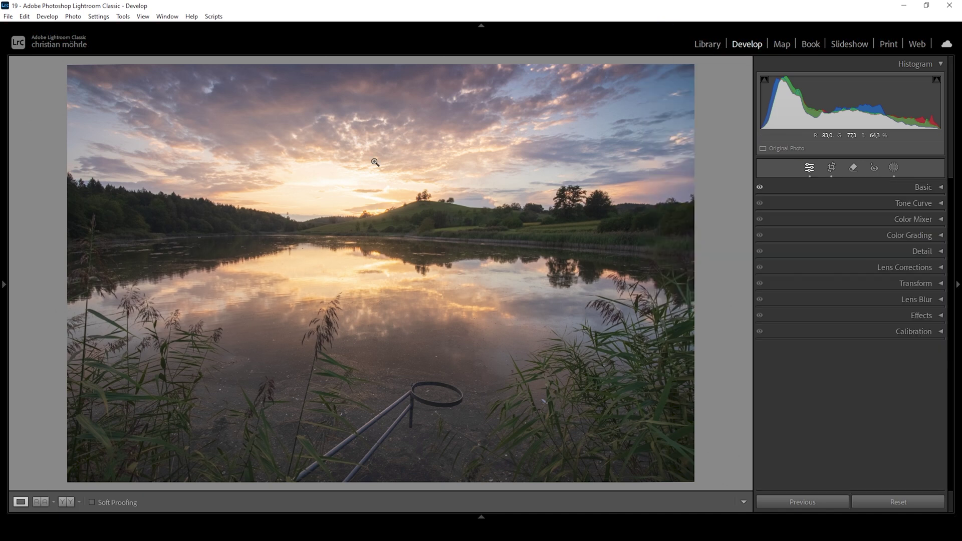
left_click(939, 220)
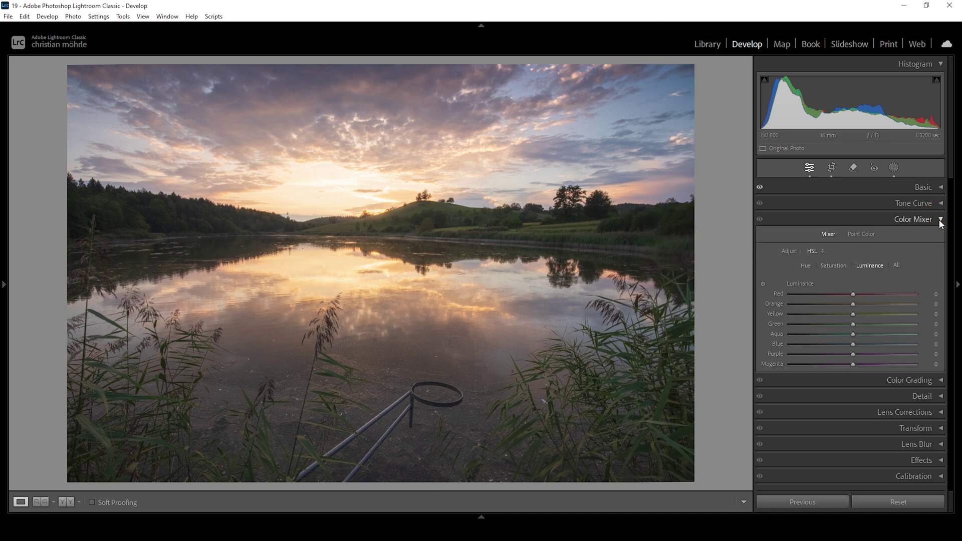
left_click(807, 266)
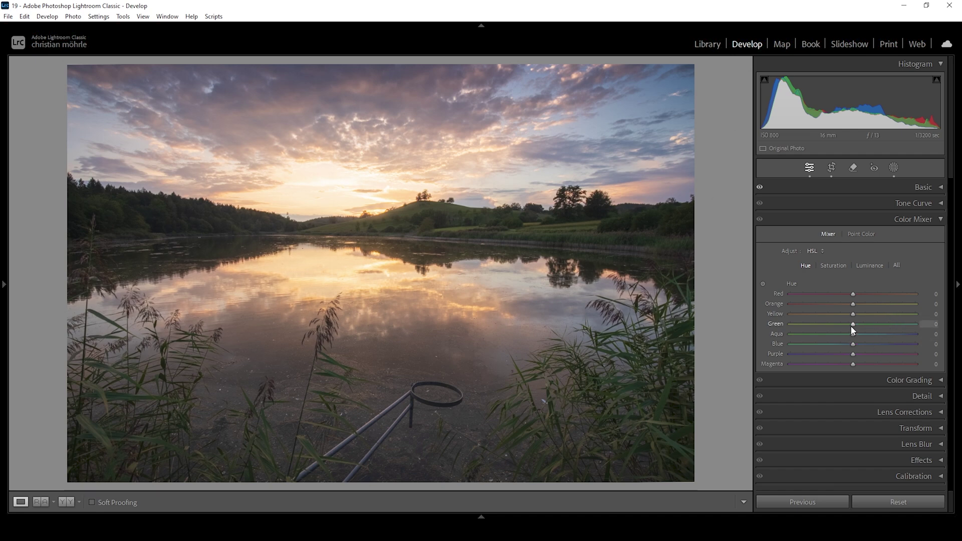
left_click_drag(853, 324, 832, 325)
left_click_drag(852, 314, 845, 315)
left_click_drag(856, 304, 842, 304)
left_click_drag(856, 294, 881, 293)
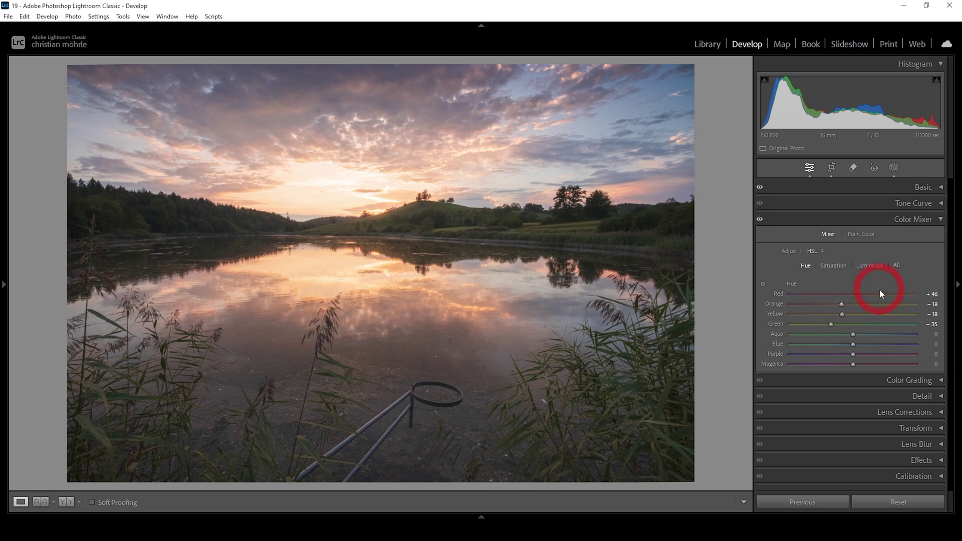
left_click(834, 266)
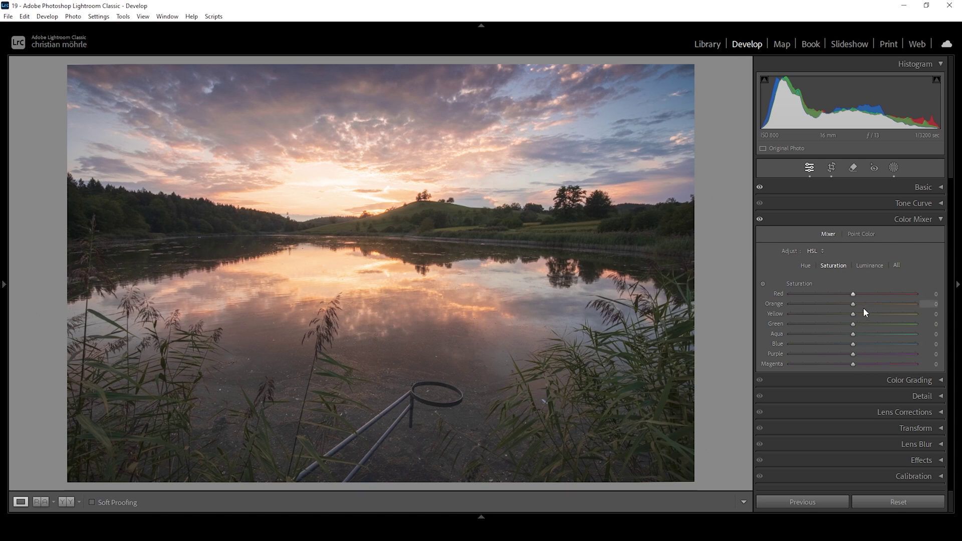
Set saturation to Red +11, Orange +21, Yellow -18, and Blue luminance to -6
left_click_drag(854, 295, 861, 296)
left_click_drag(856, 306, 864, 305)
left_click_drag(853, 314, 843, 314)
left_click(870, 266)
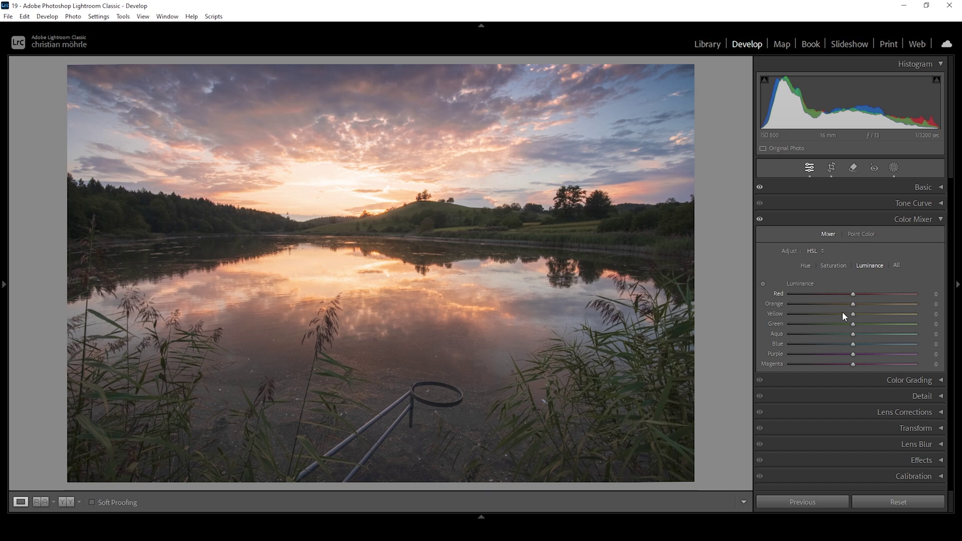
left_click_drag(854, 346, 851, 343)
In Color Grading, tint the highlights with Hue 32, Saturation 70 and Luminance -19
left_click(942, 220)
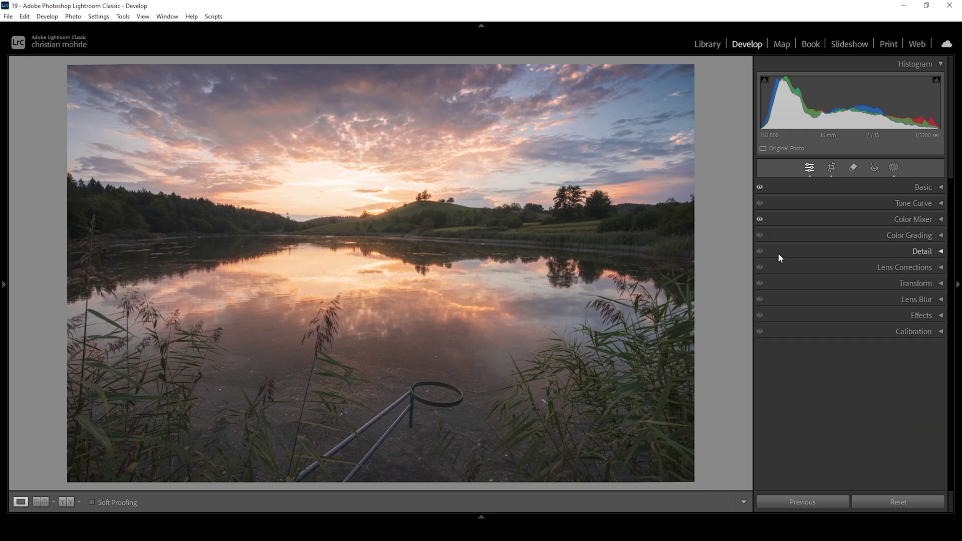
left_click(856, 235)
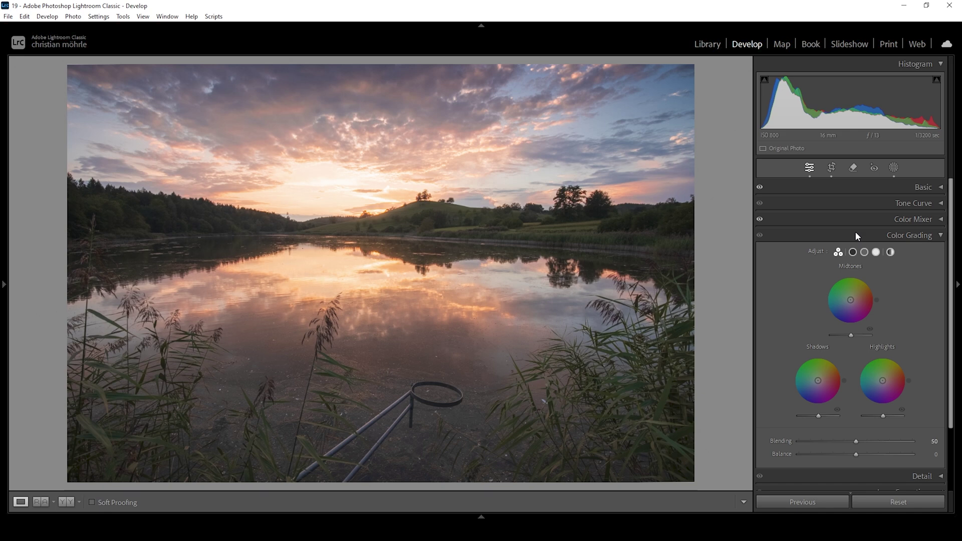
left_click(877, 252)
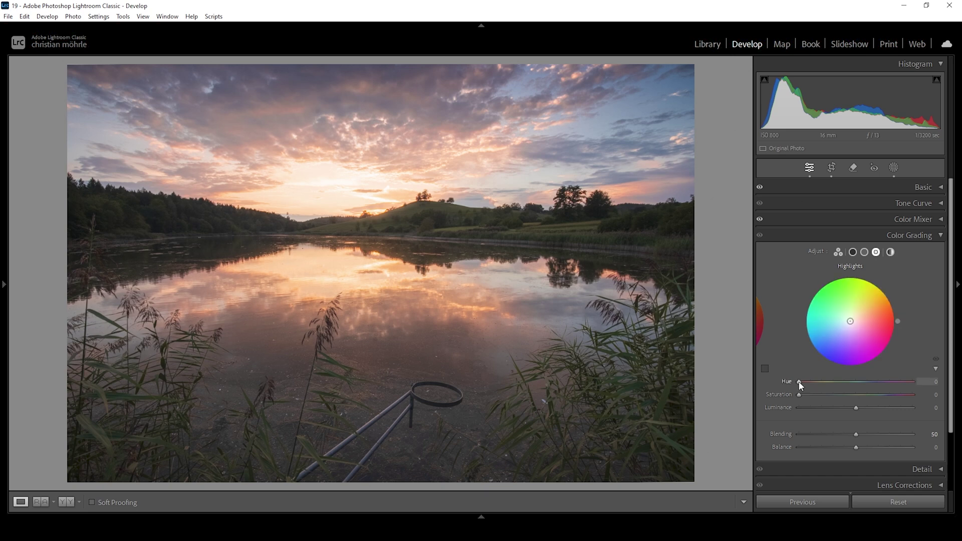
left_click_drag(799, 382, 809, 382)
left_click_drag(810, 381, 811, 380)
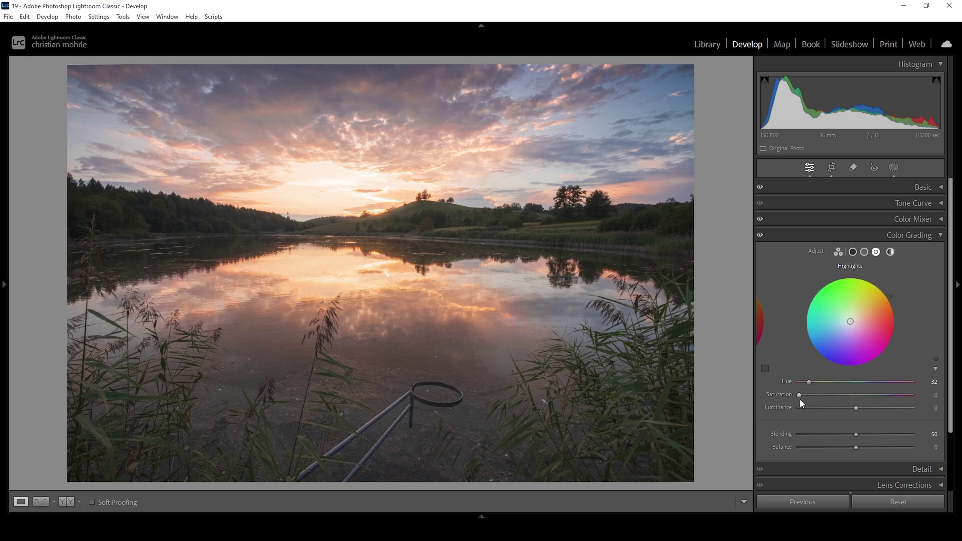
left_click_drag(802, 394, 880, 394)
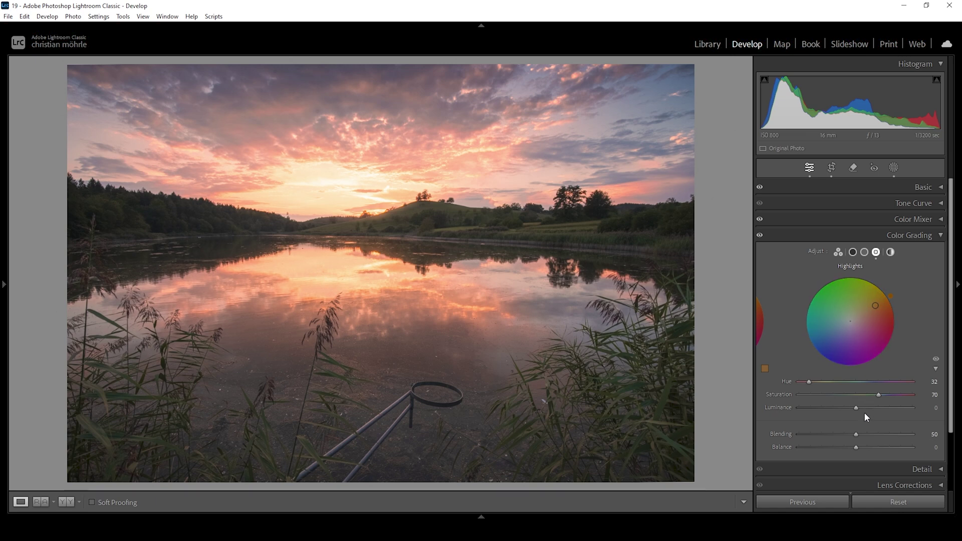
left_click_drag(855, 409, 844, 408)
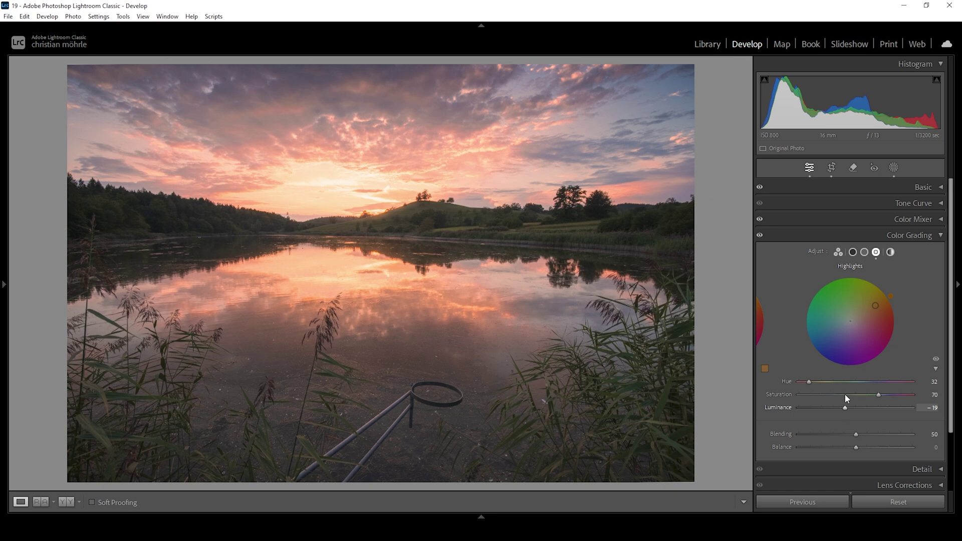
left_click(865, 252)
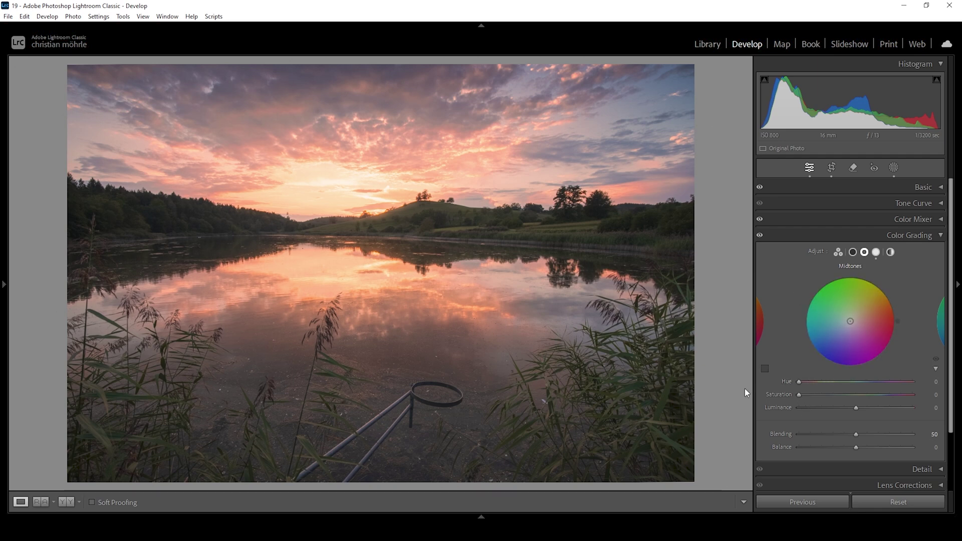
Grade the midtones to Hue 38, Saturation 13 and Luminance -15
left_click_drag(800, 381, 813, 384)
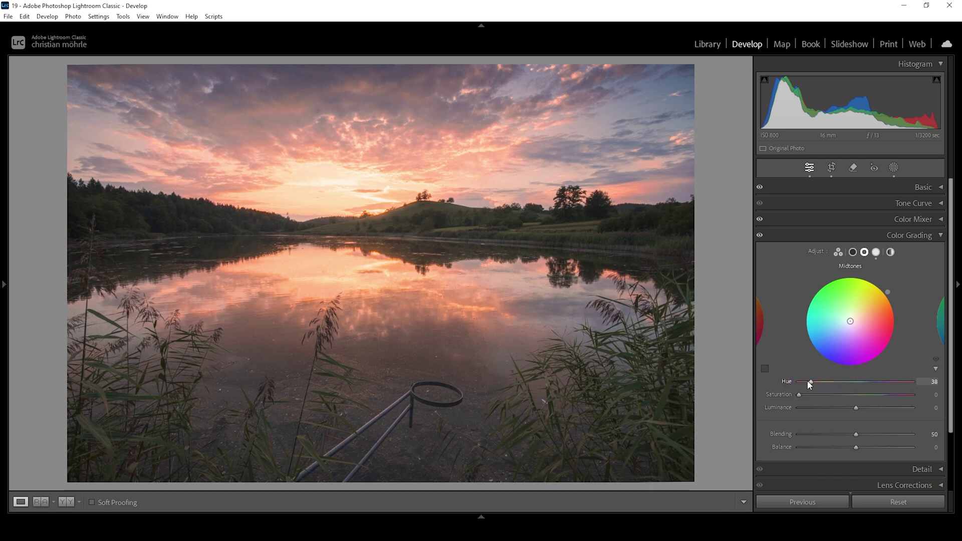
left_click_drag(802, 395, 810, 392)
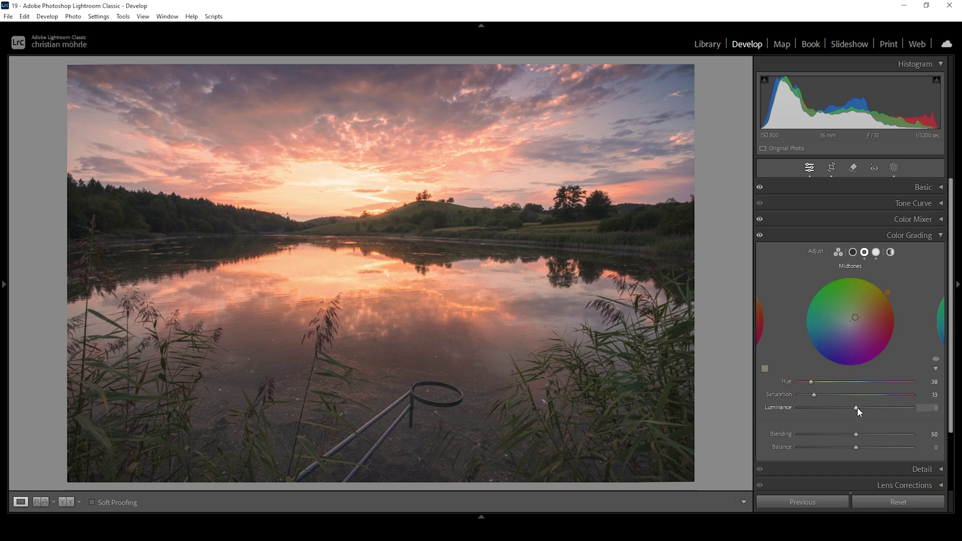
left_click_drag(858, 408, 847, 407)
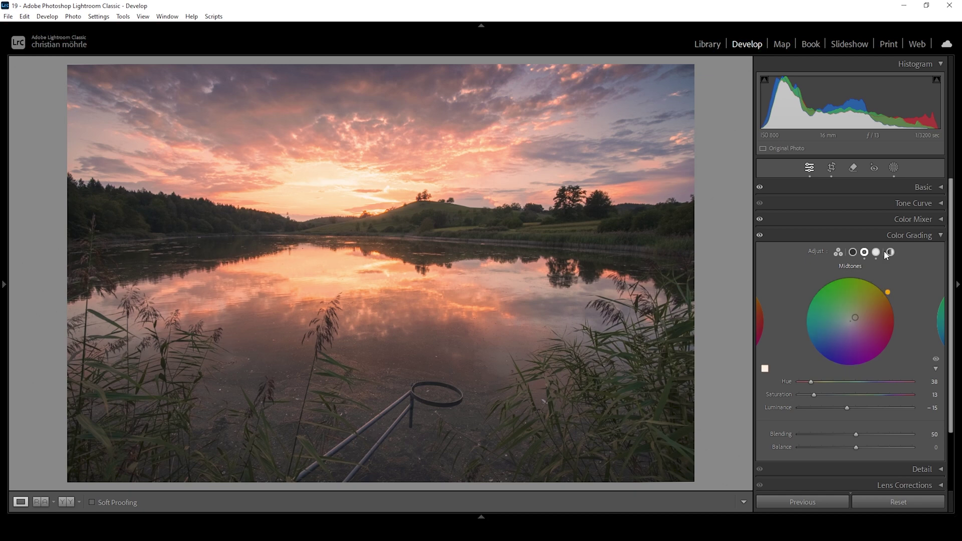
left_click(853, 253)
Set the shadows grade to Hue 224, Saturation 8 and Luminance +12
left_click_drag(800, 380, 871, 382)
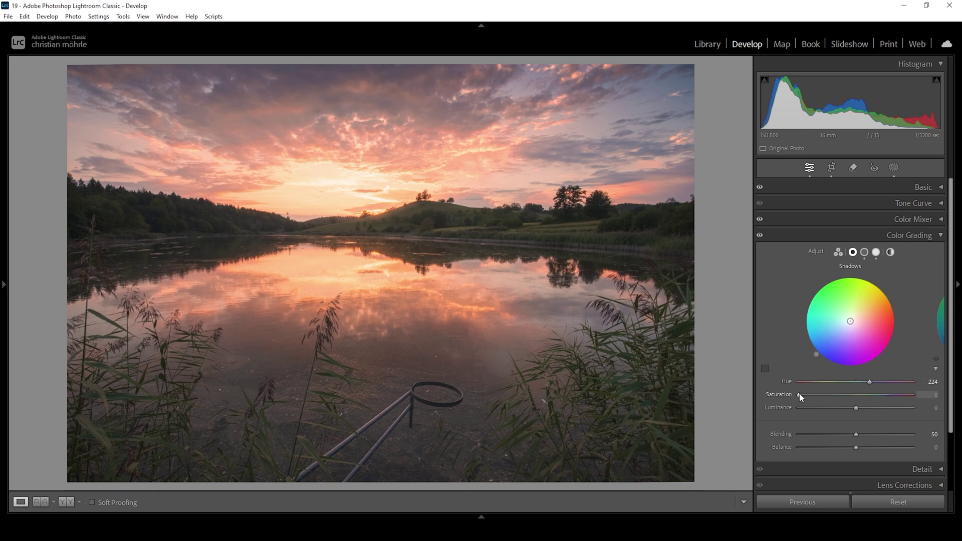
left_click_drag(800, 395, 809, 394)
left_click_drag(809, 394, 809, 394)
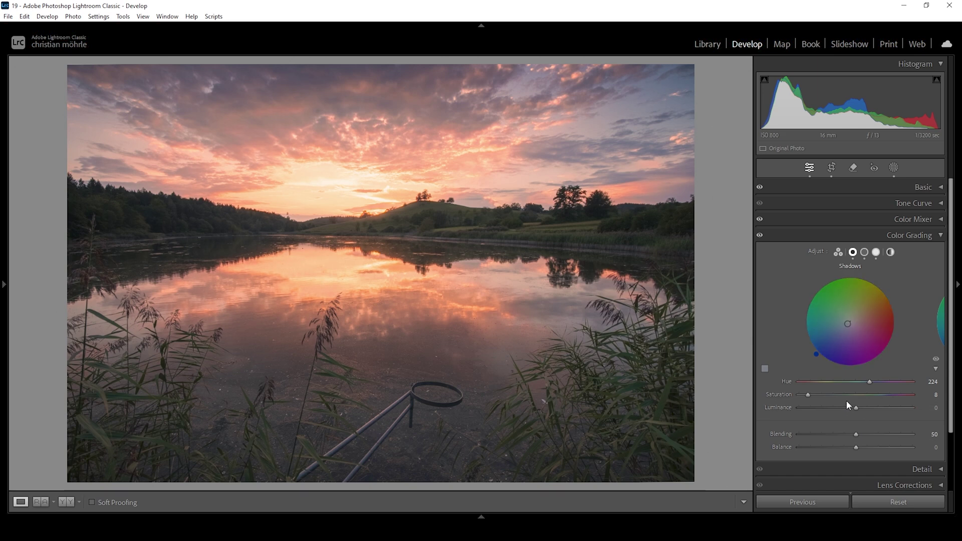
left_click_drag(855, 407, 859, 410)
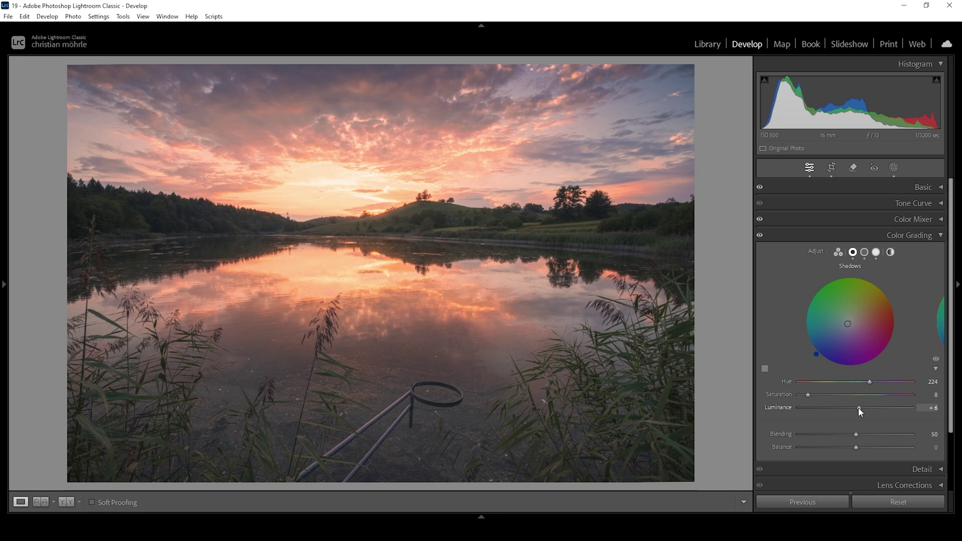
left_click_drag(861, 408, 863, 408)
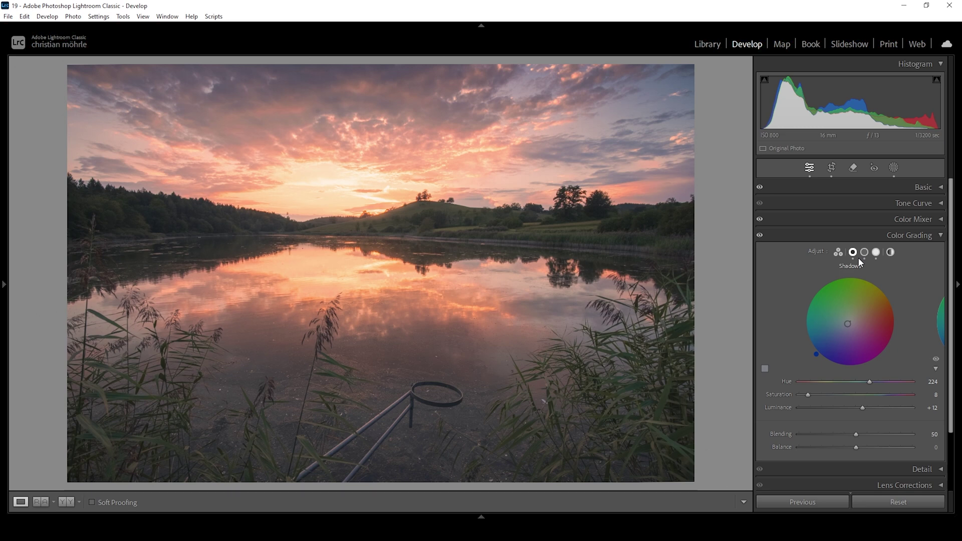
left_click(890, 252)
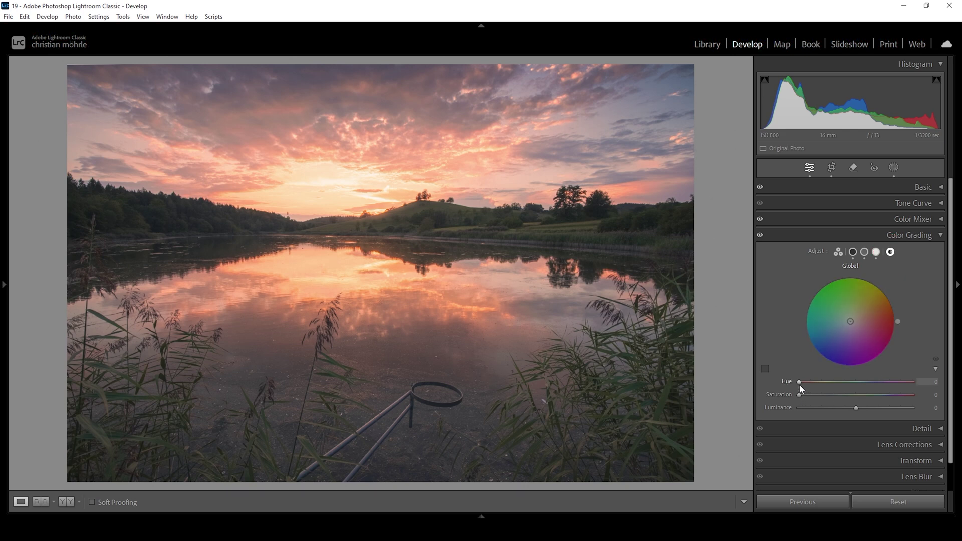
Apply a faint global grade of Hue 30, Saturation 3, then return to Highlights
mouse_move(801, 381)
left_mouse_down()
mouse_move(811, 379)
mouse_move(804, 398)
left_mouse_up()
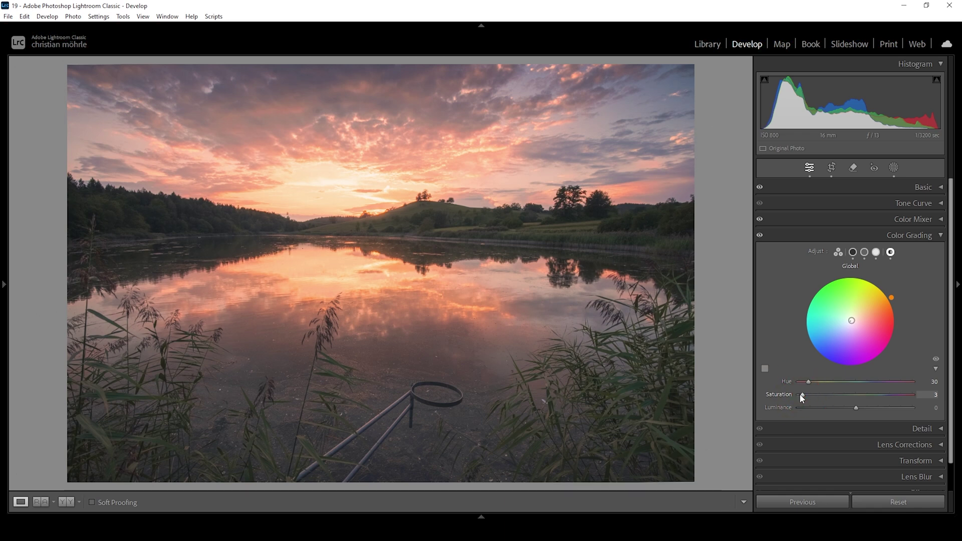
left_click(876, 252)
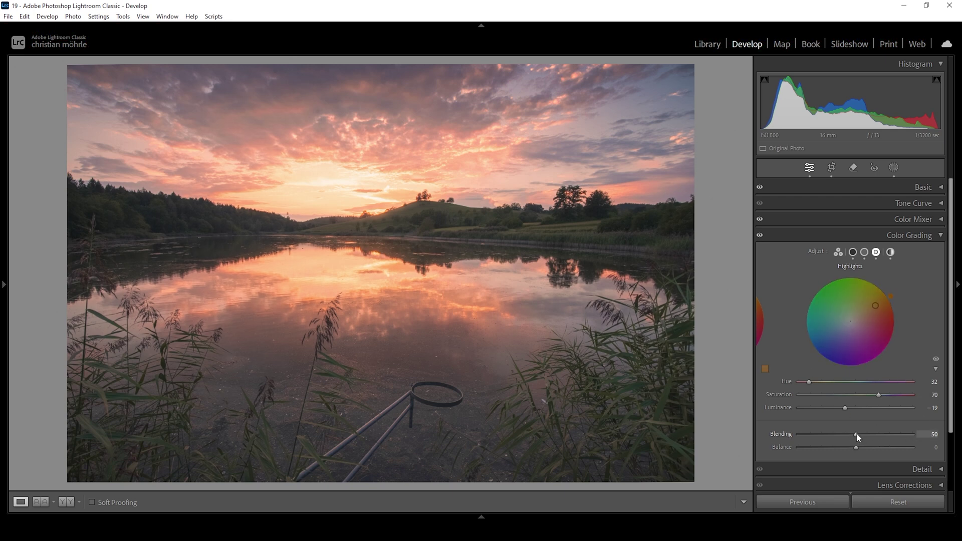
Raise Color Grading Blending to 57 and Balance to -23, then toggle the grade off and on to compare
left_click_drag(856, 435, 867, 437)
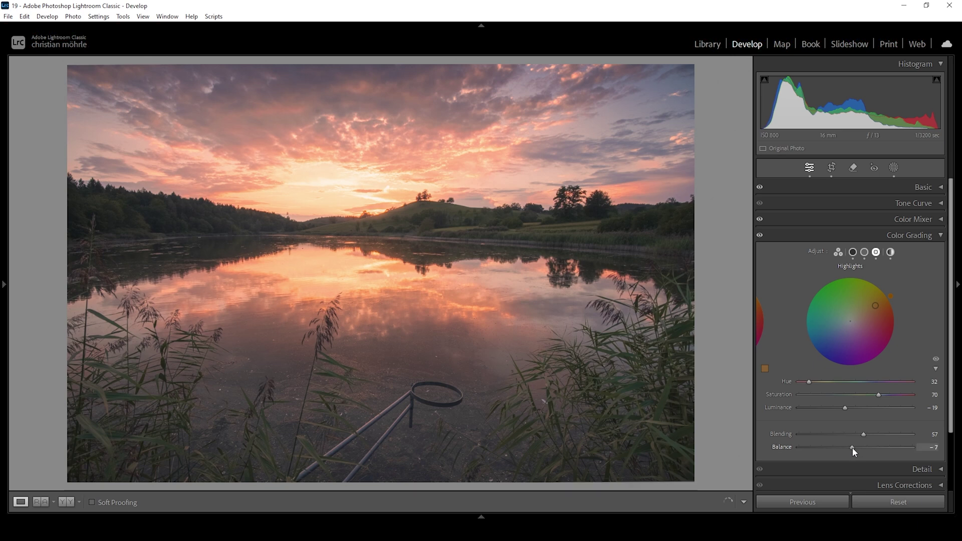
left_click_drag(854, 449, 851, 449)
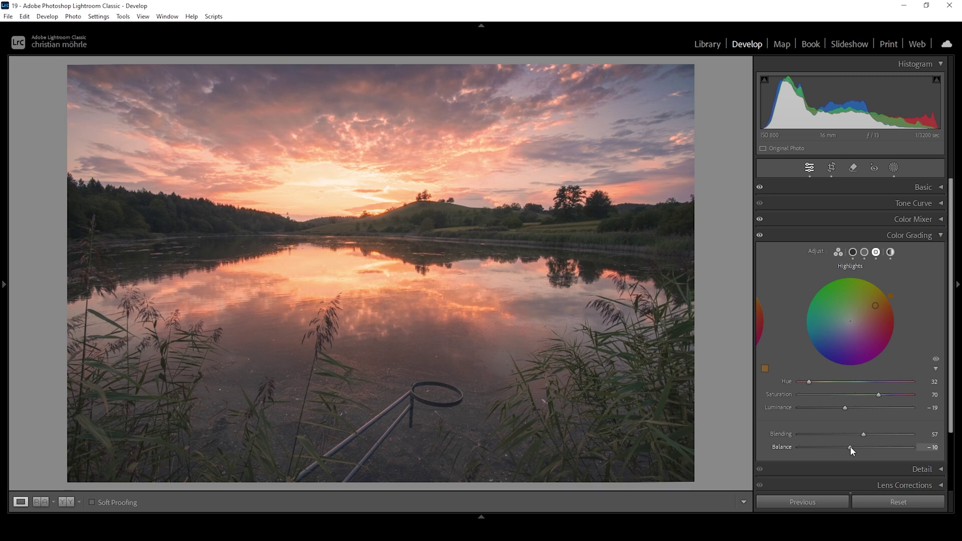
left_click_drag(851, 448, 845, 446)
left_click(761, 237)
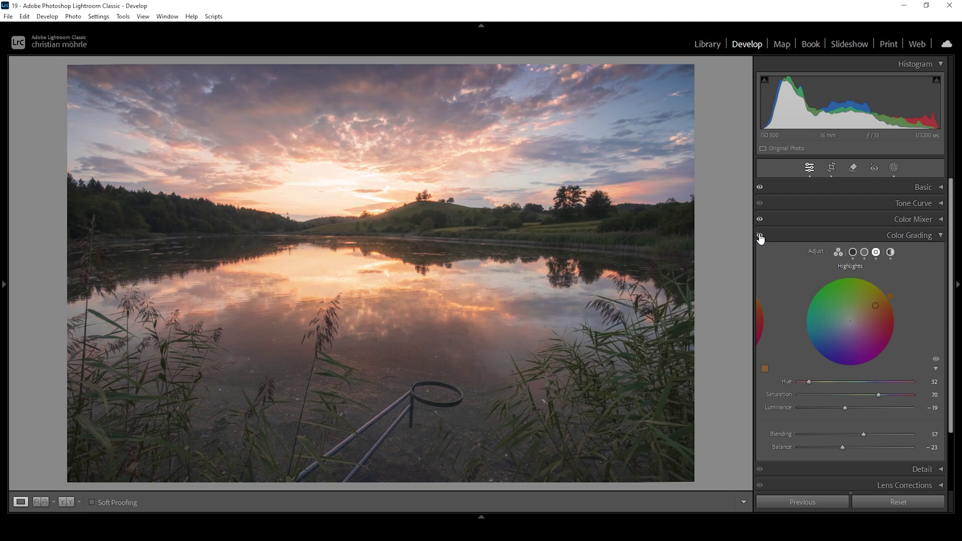
left_click(760, 237)
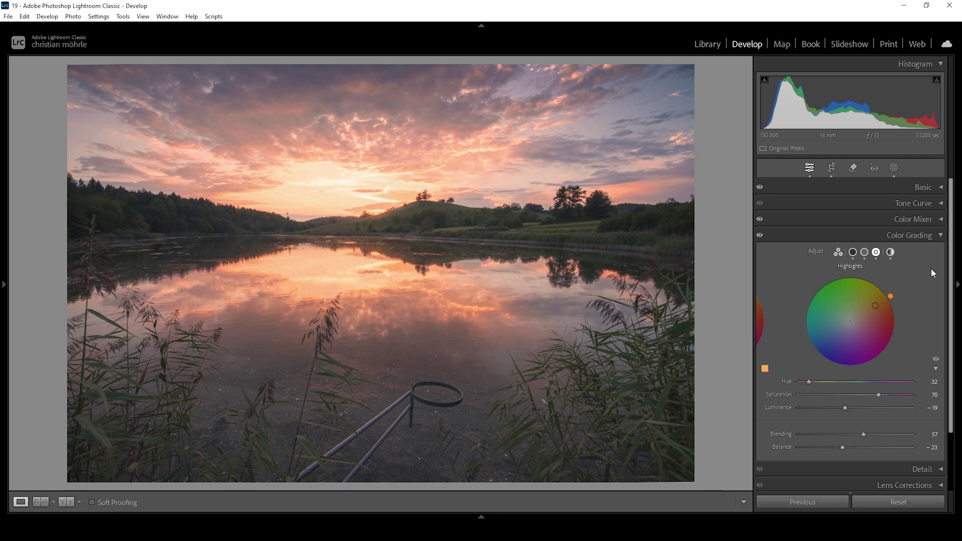
In the Calibration panel, set Blue Primary Hue to -19 and Saturation to +21
left_click(940, 239)
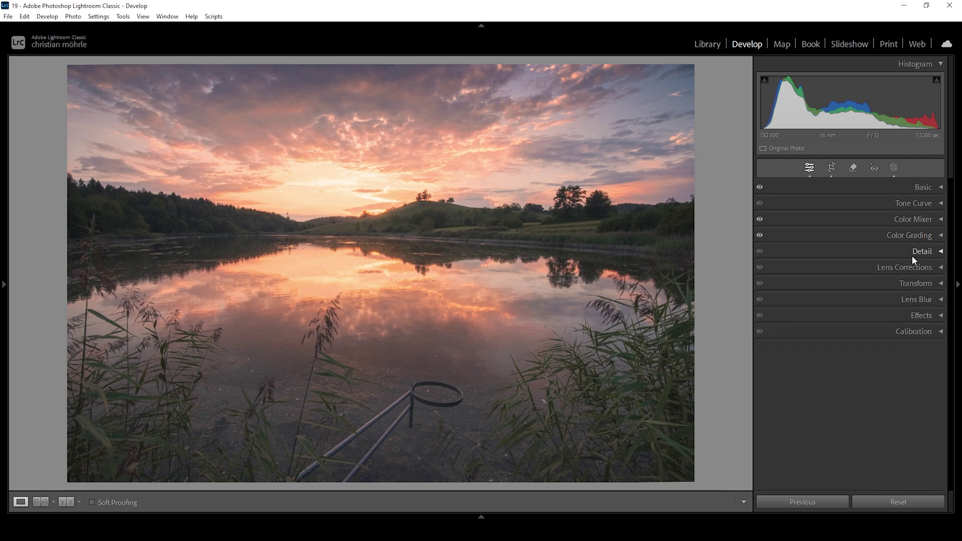
left_click(861, 332)
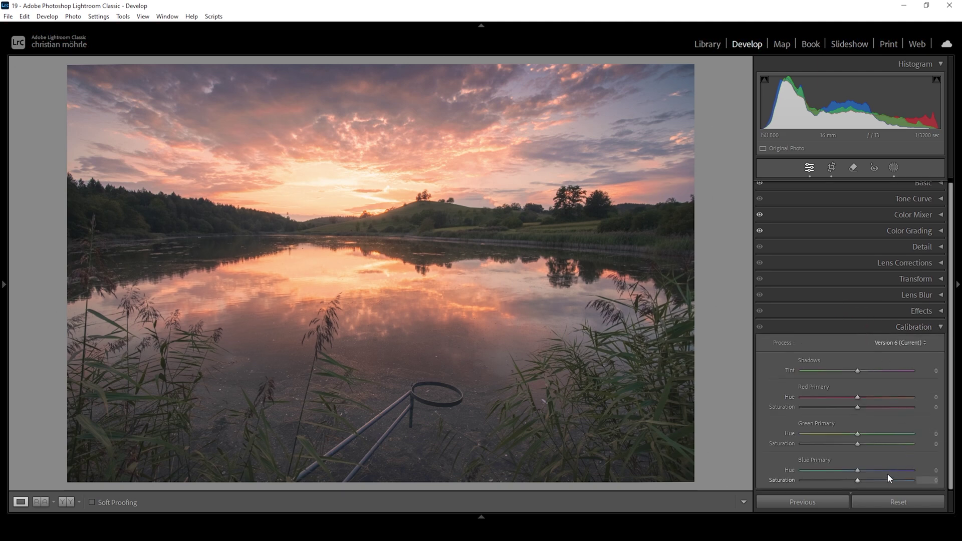
left_click_drag(850, 471, 844, 471)
left_click_drag(865, 479, 874, 479)
In the Detail panel, set sharpening Radius 0.5, edge Masking 82 and Amount 92
left_click(926, 247)
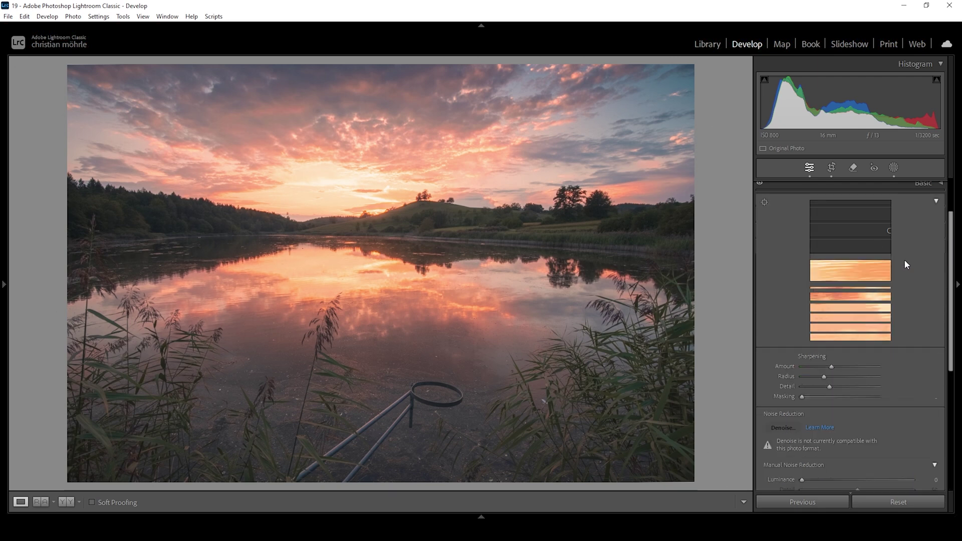
left_click_drag(823, 318, 778, 317)
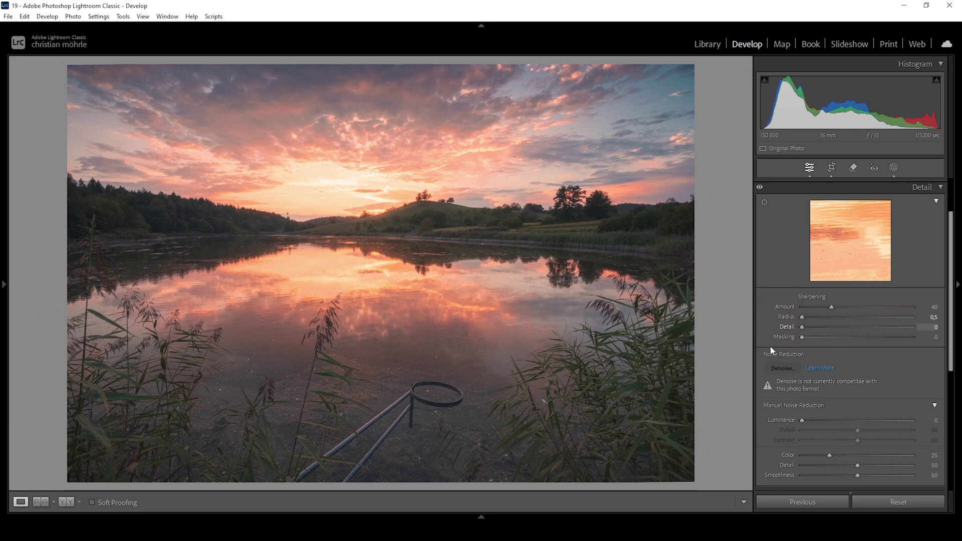
left_click_drag(807, 337, 893, 342)
left_click_drag(846, 309, 867, 308)
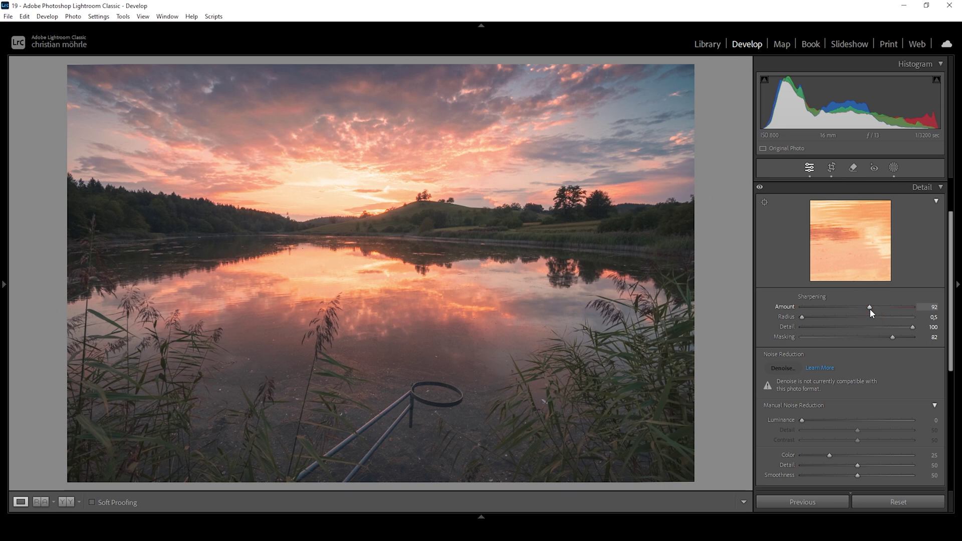